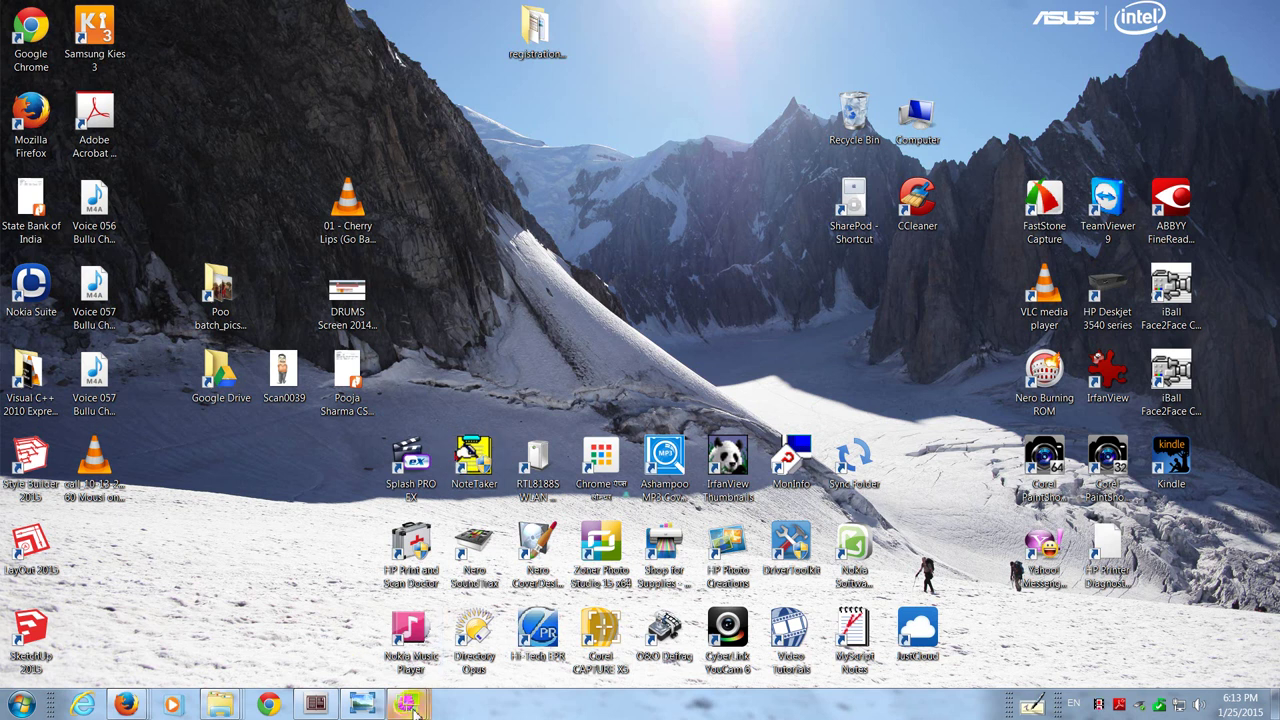
Restore Firefox and load attendance.gov.in, which lists 427 organizations and 93926 registered employees.
mouse_move(413, 709)
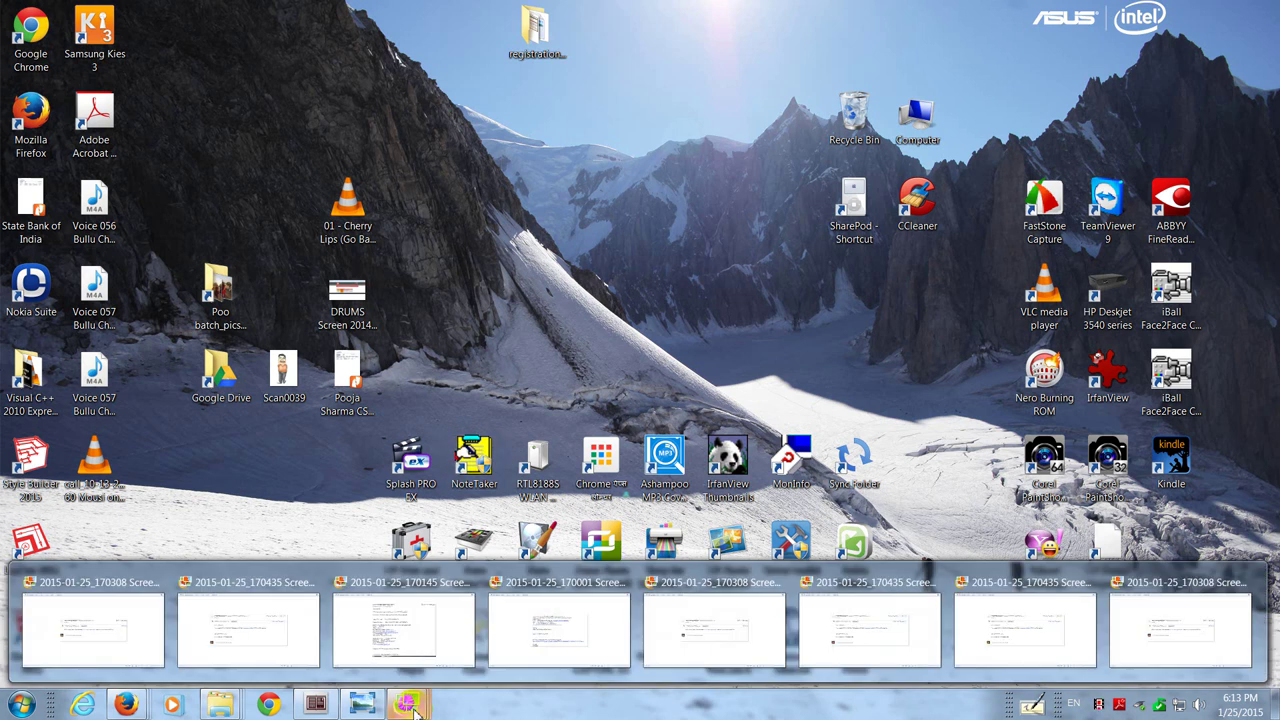
mouse_move(233, 709)
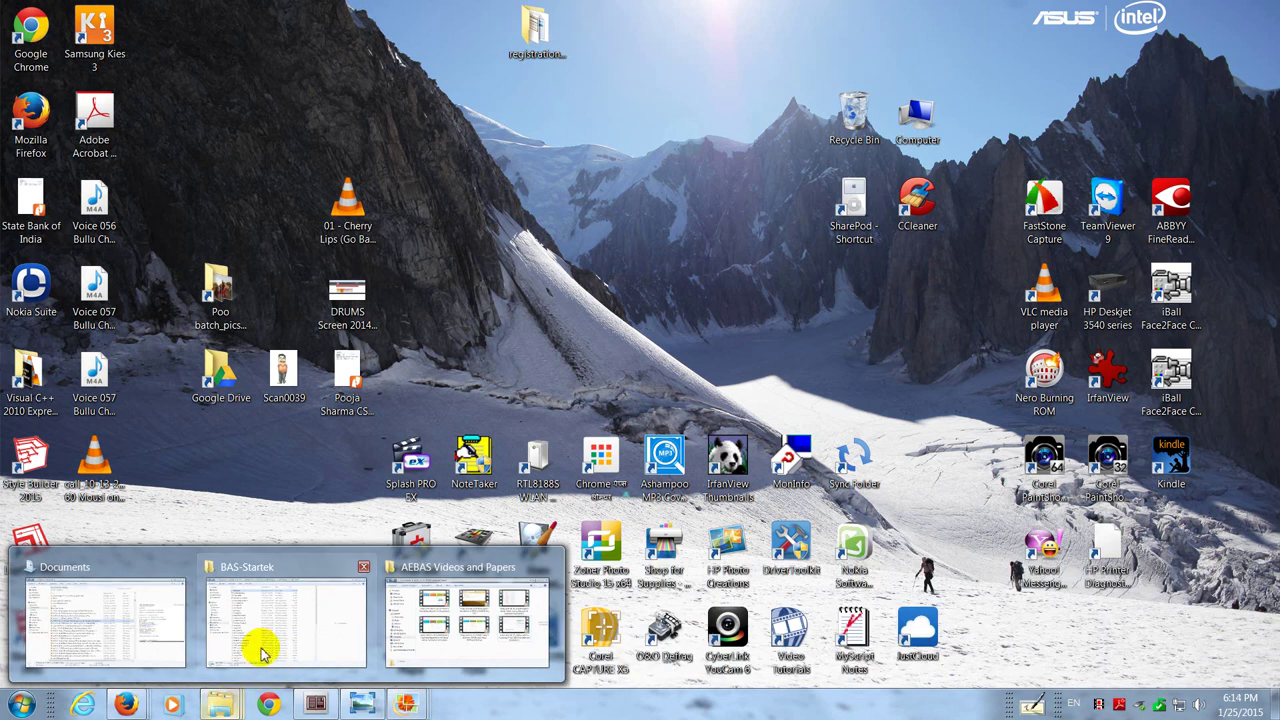
mouse_move(266, 653)
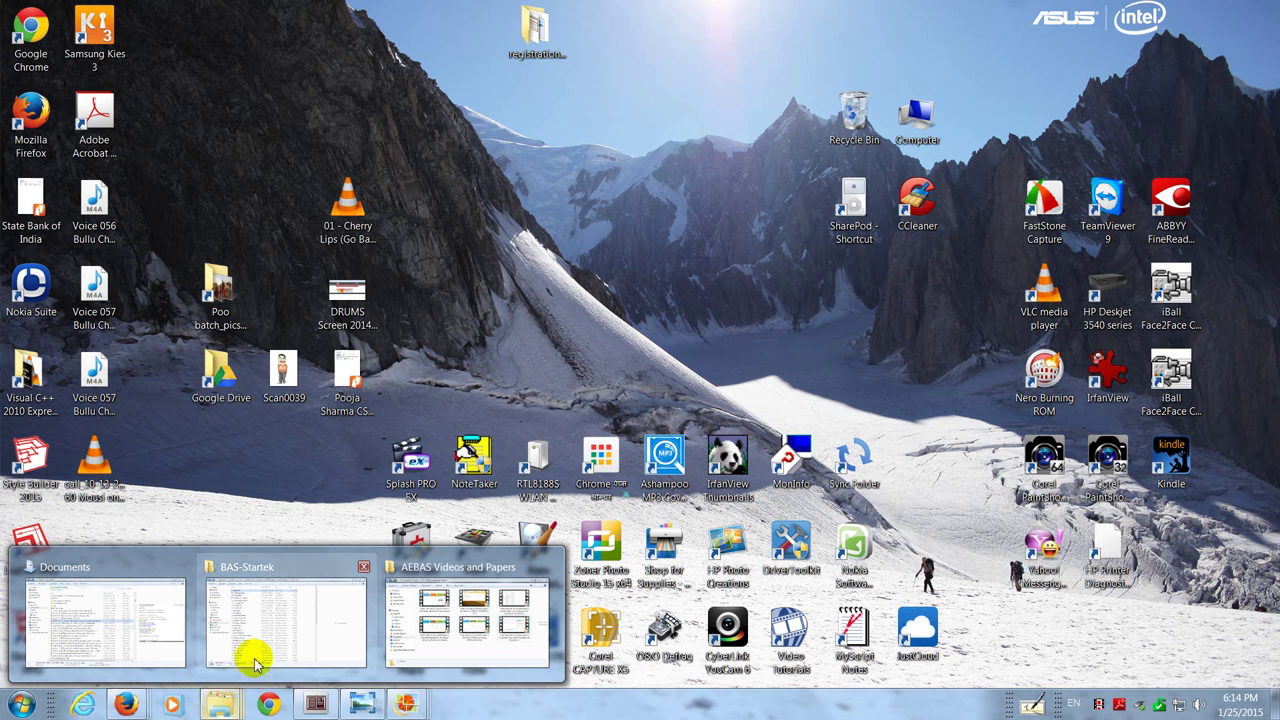
mouse_move(130, 638)
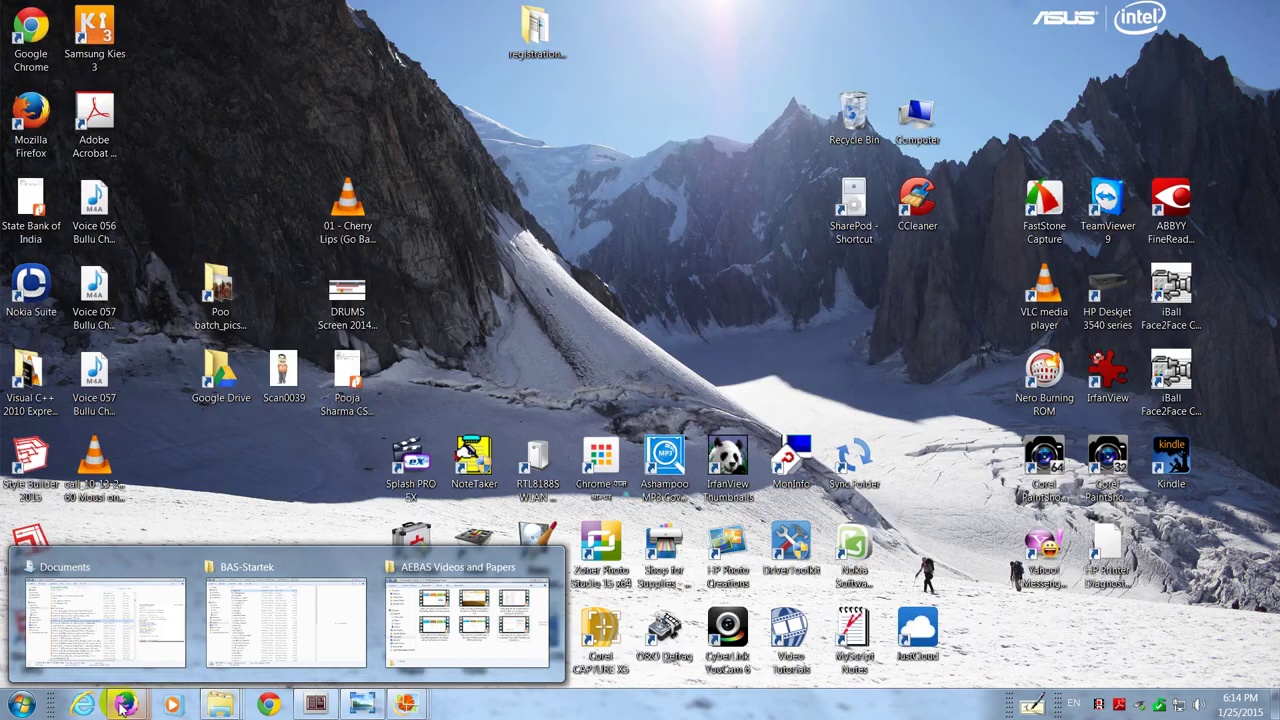
mouse_move(122, 690)
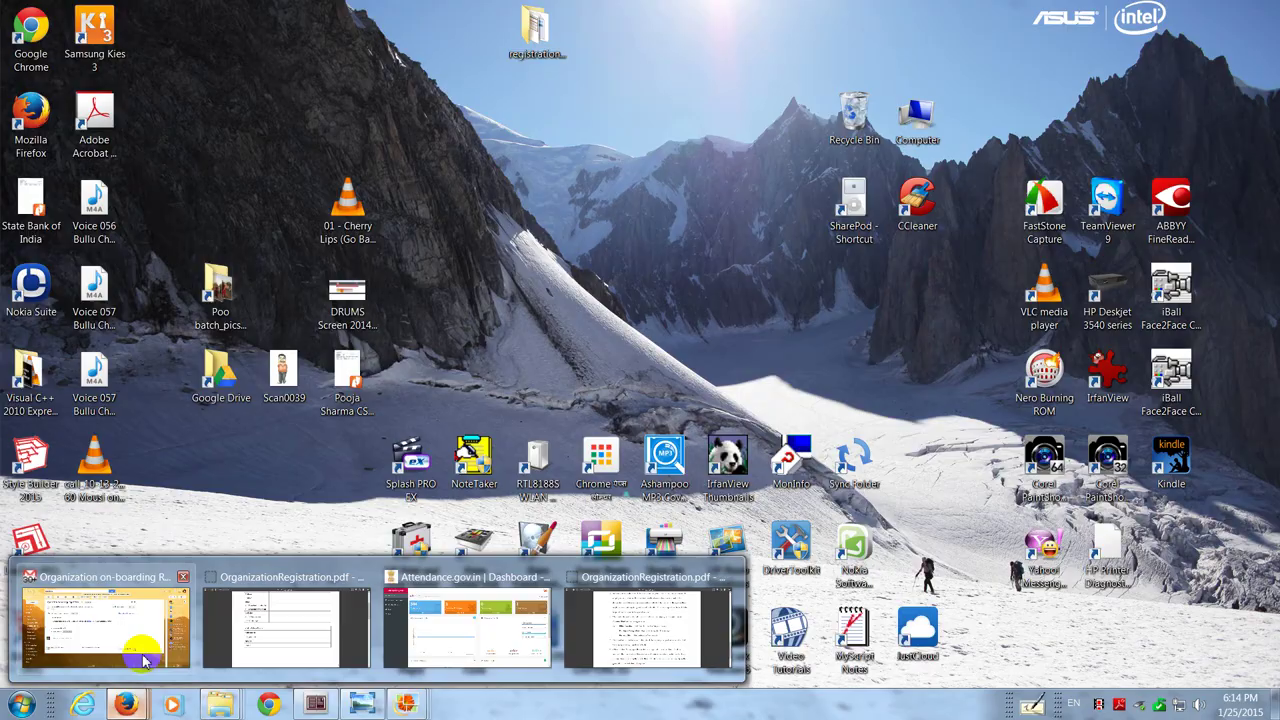
left_click(143, 660)
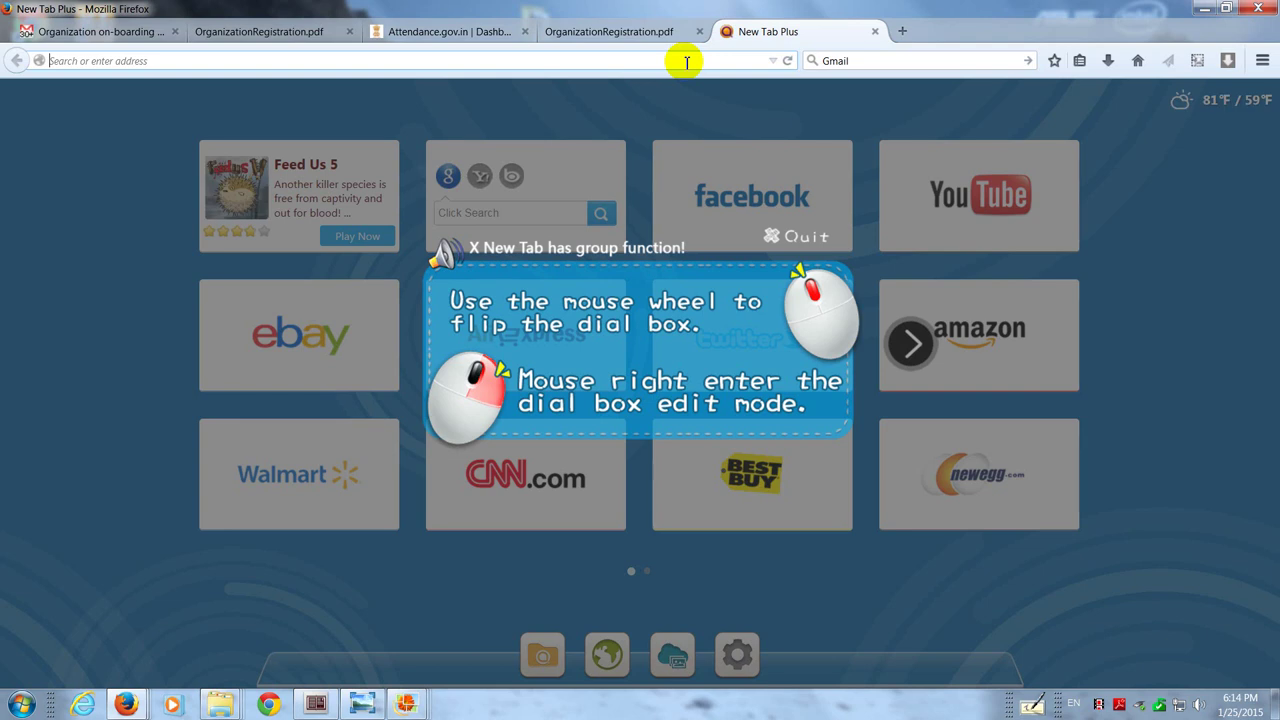
type("attendance.gov.in")
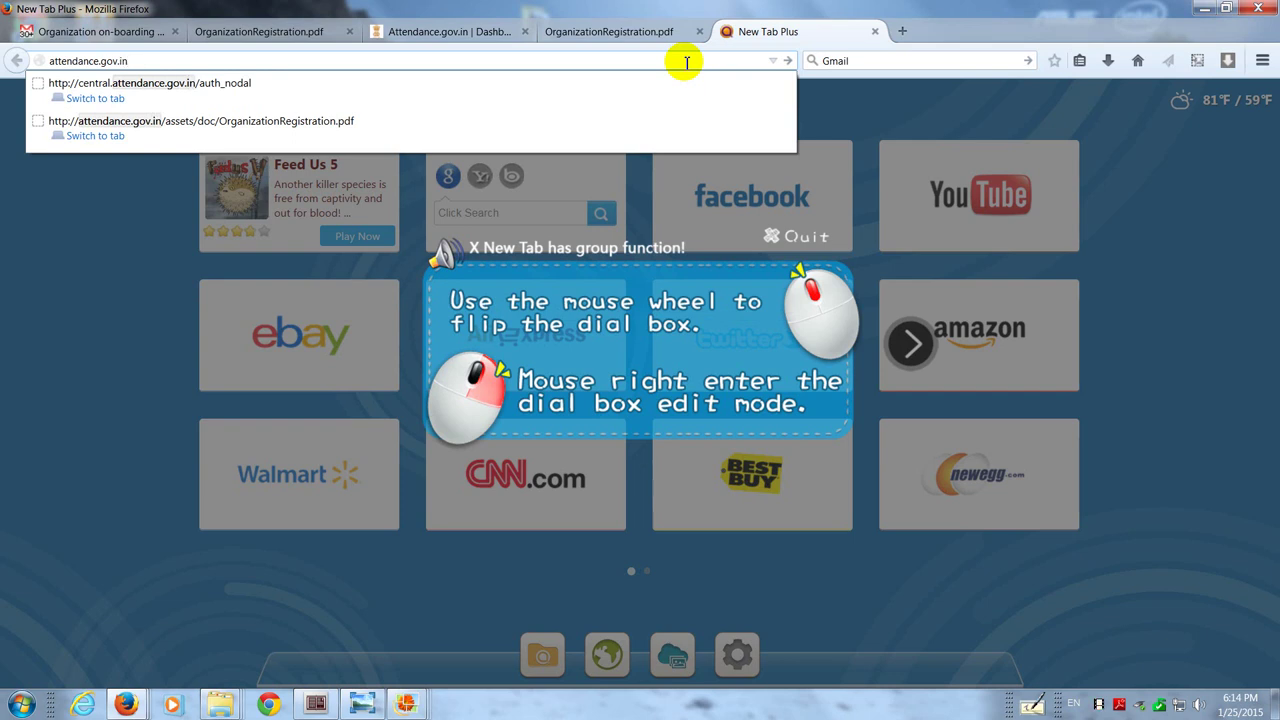
key("Return")
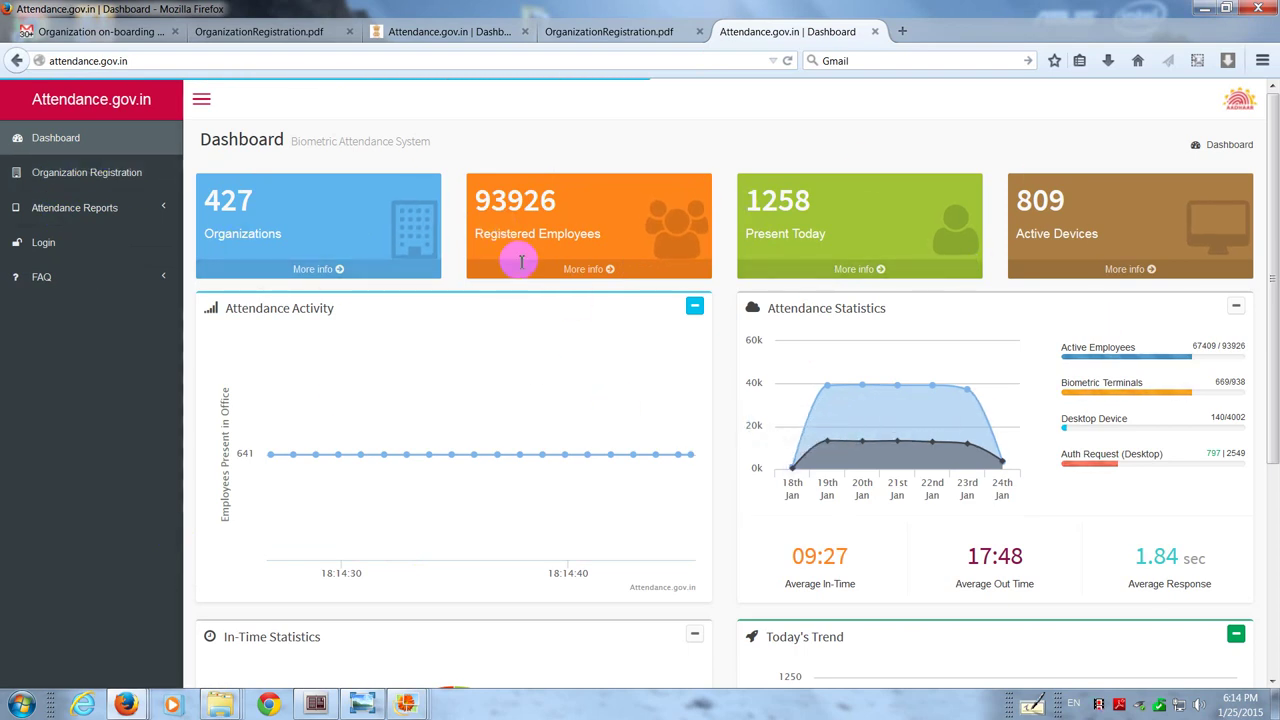
List the registered organizations and search them for 'east coast', then for 'railways'.
left_click(311, 271)
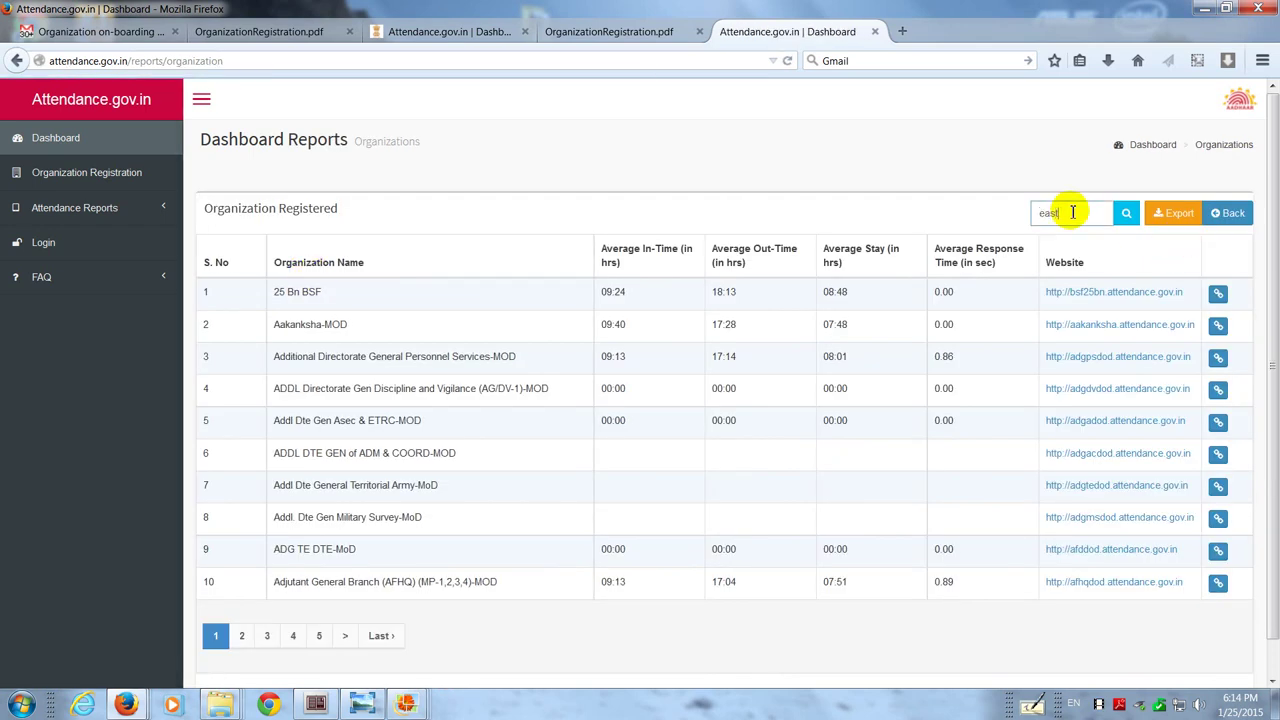
key("Return")
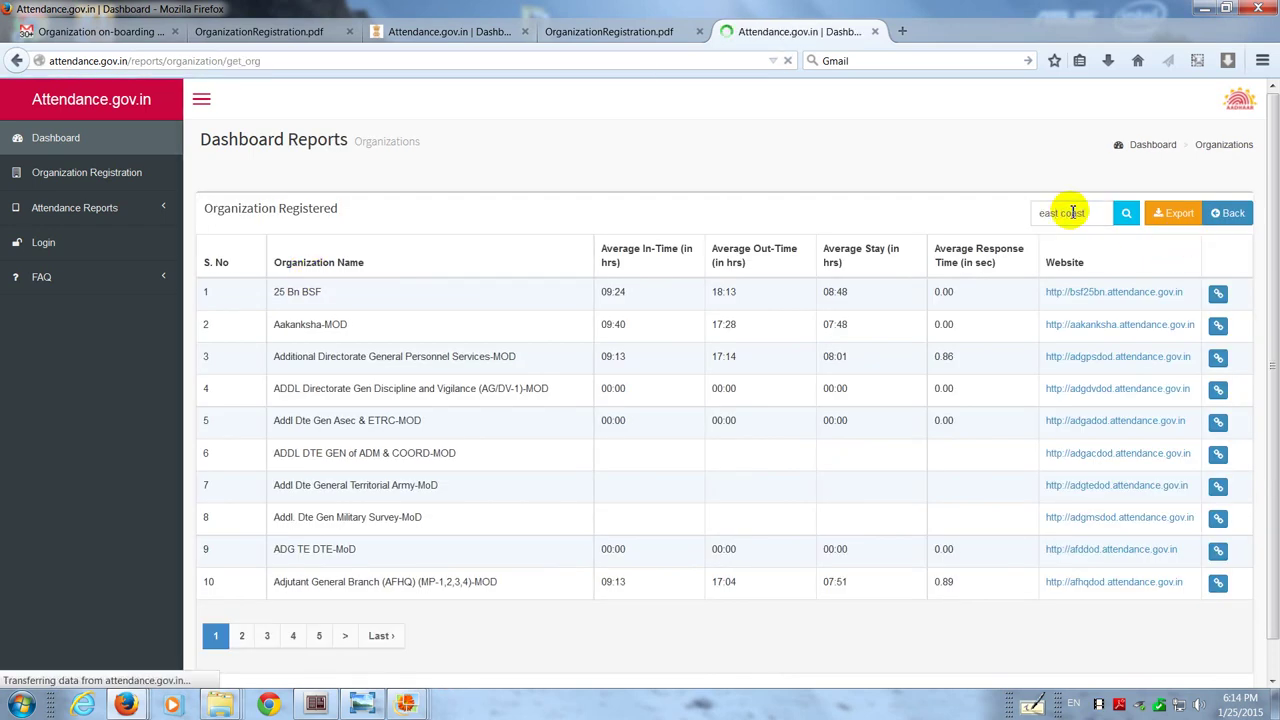
left_click_drag(1100, 214, 1016, 216)
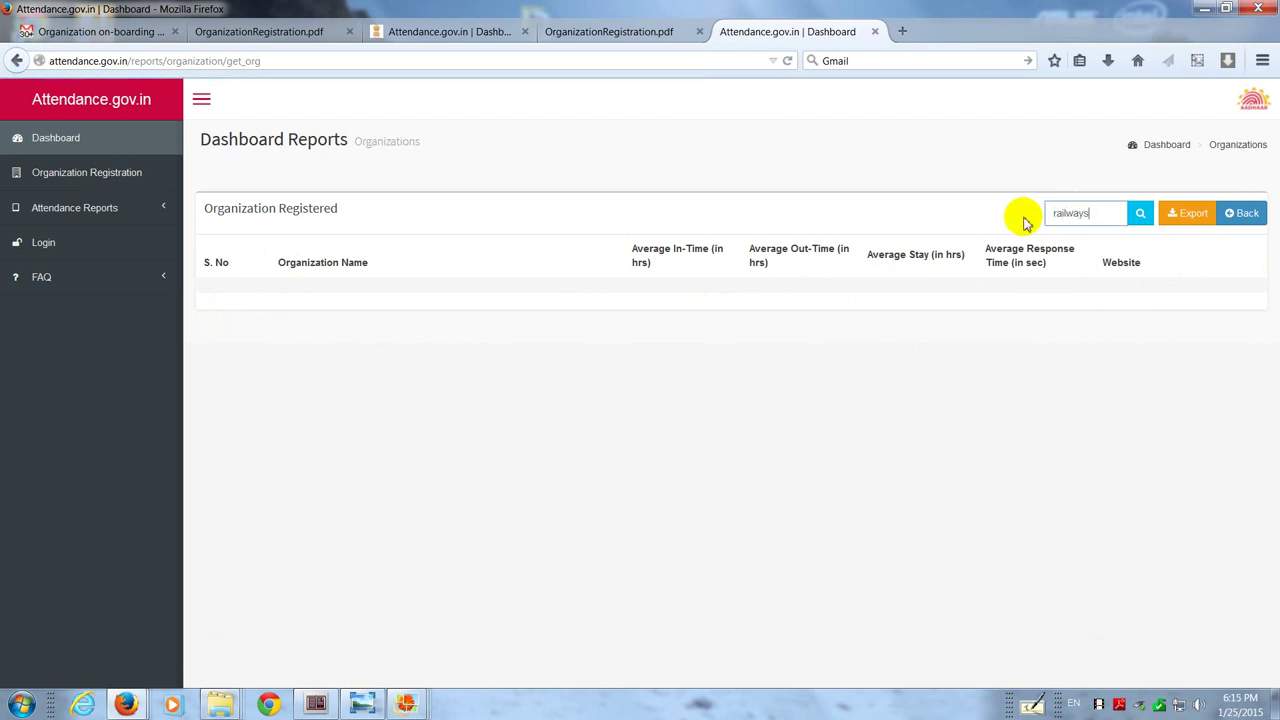
type("railways")
key("Return")
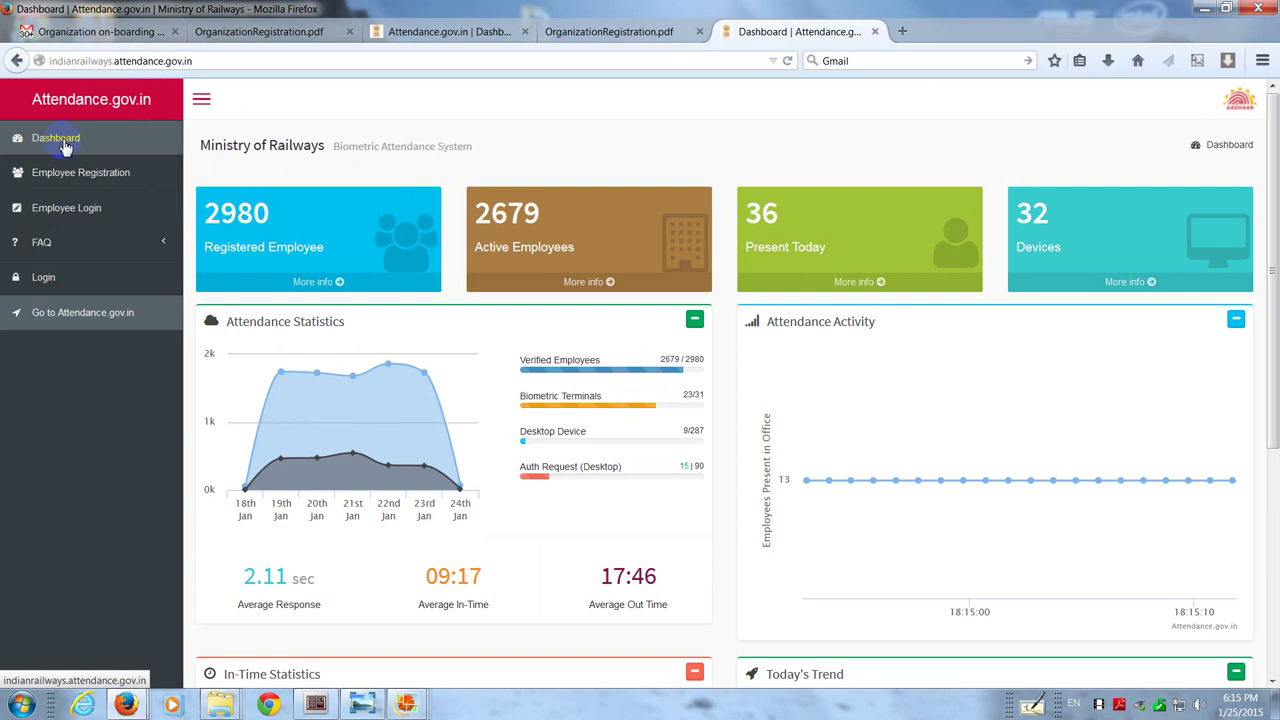
Reload the Ministry of Railways dashboard and look over its Employee Registration form.
left_click(113, 203)
left_click(78, 143)
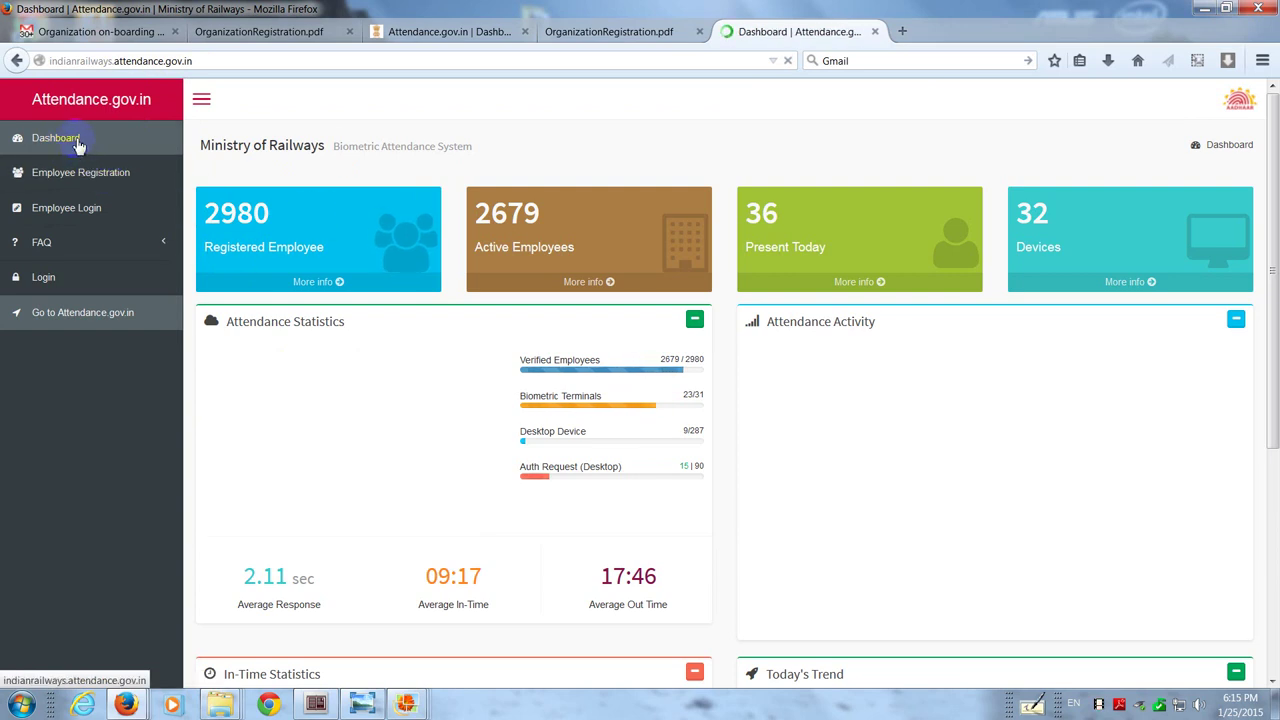
left_click(27, 176)
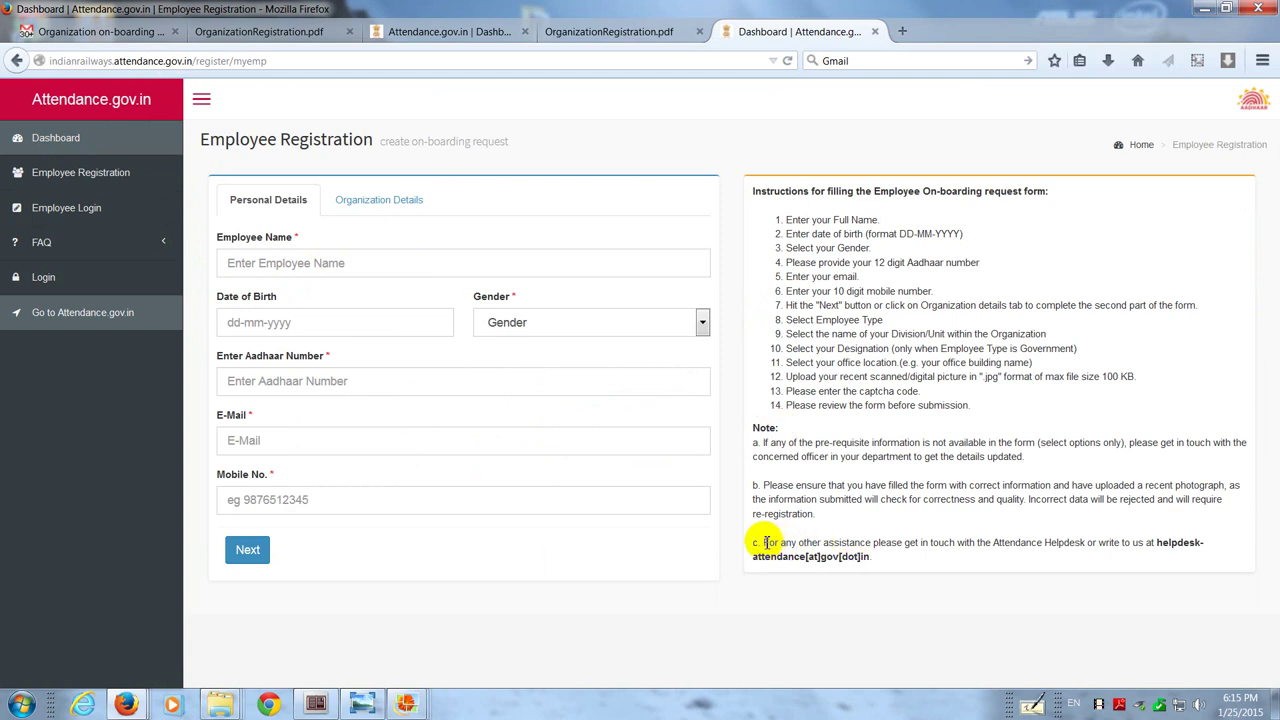
left_click(578, 265)
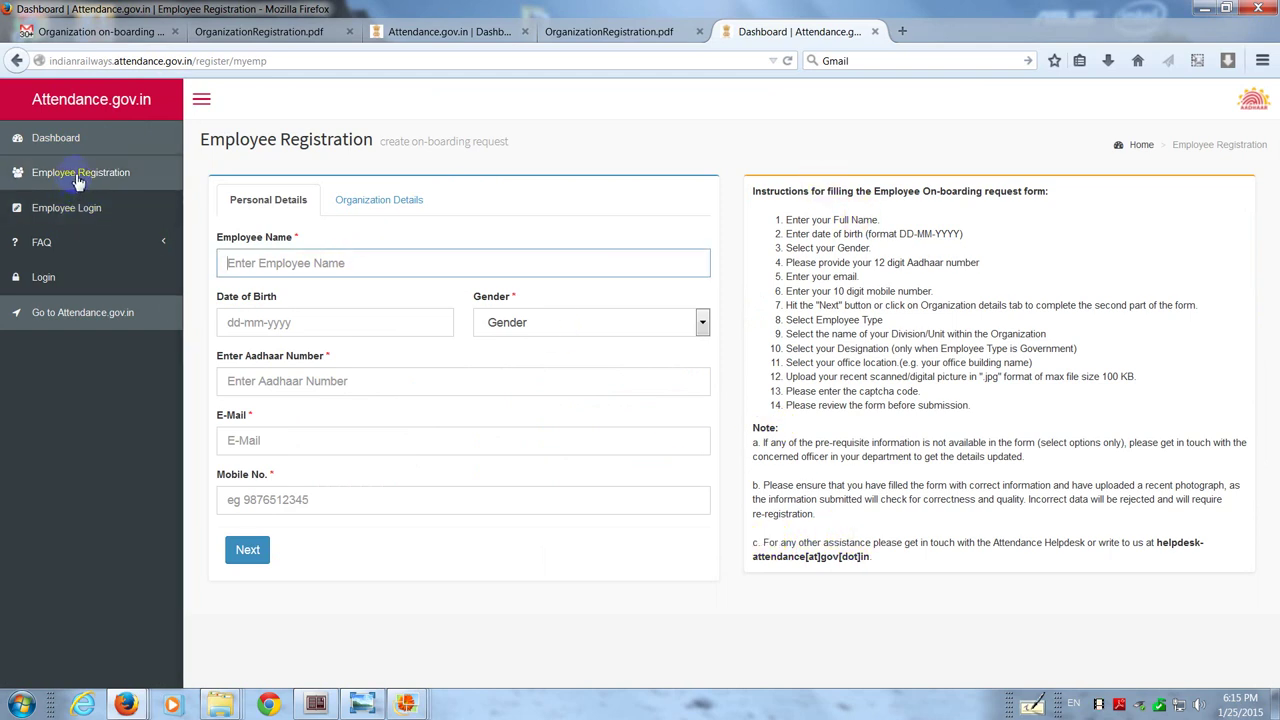
left_click(55, 140)
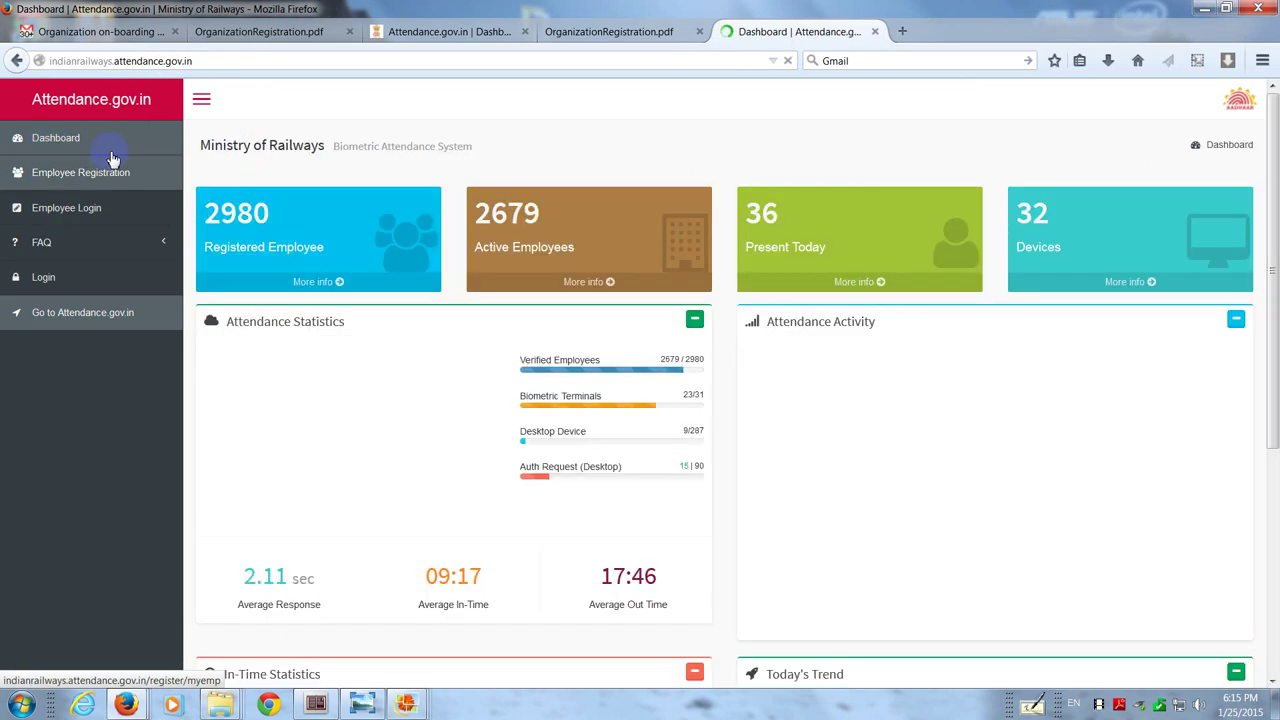
Remove 'indianrailways.' from the address to return to the national attendance.gov.in dashboard.
left_click(50, 63)
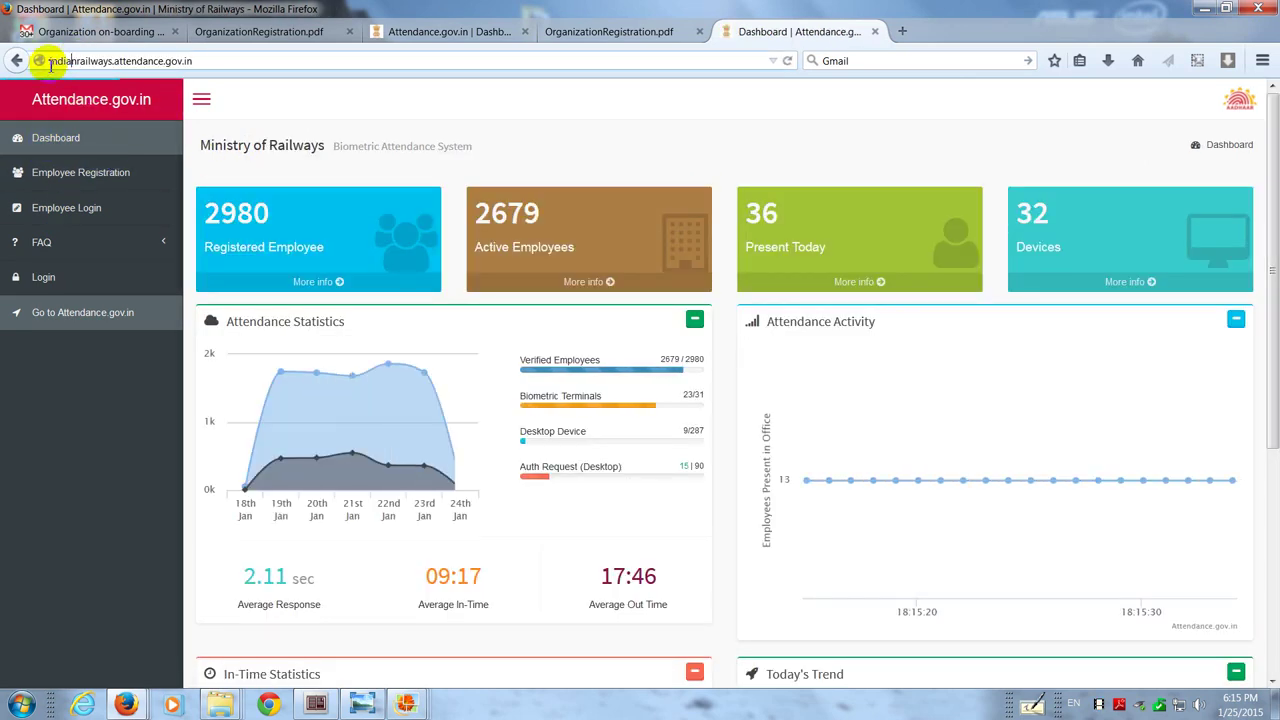
left_click_drag(57, 61, 107, 64)
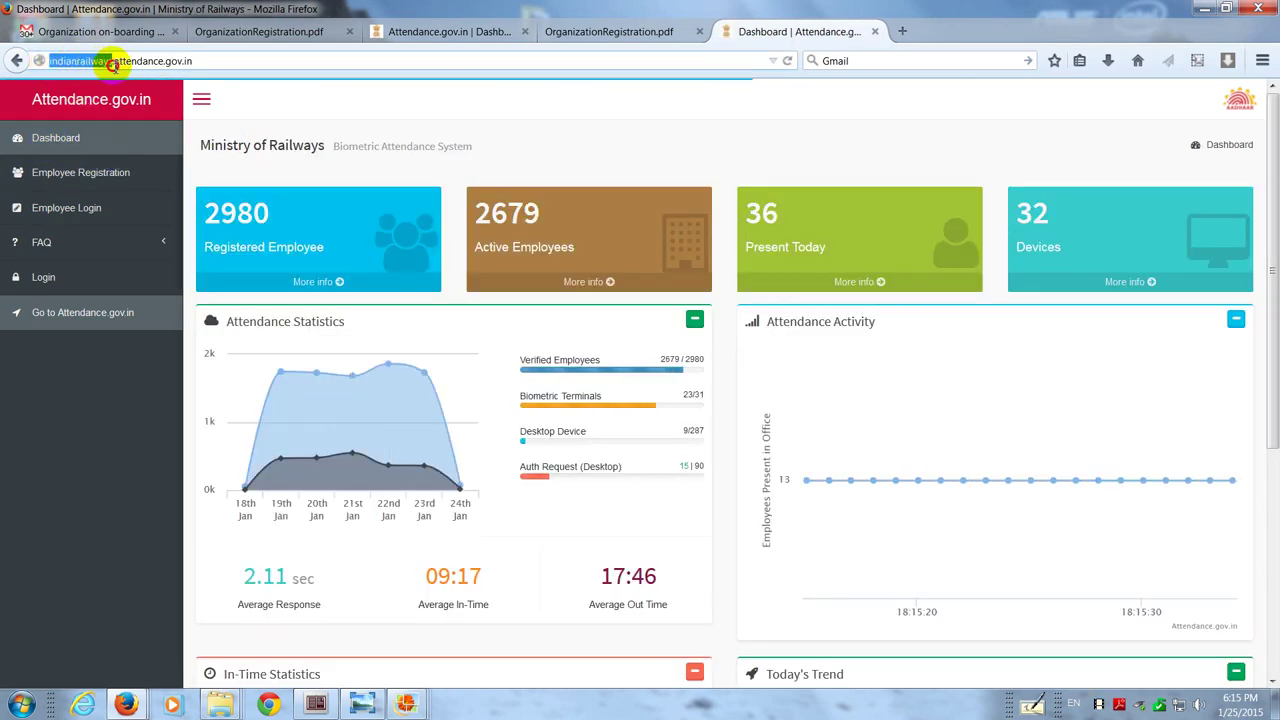
key("BackSpace")
key("Return")
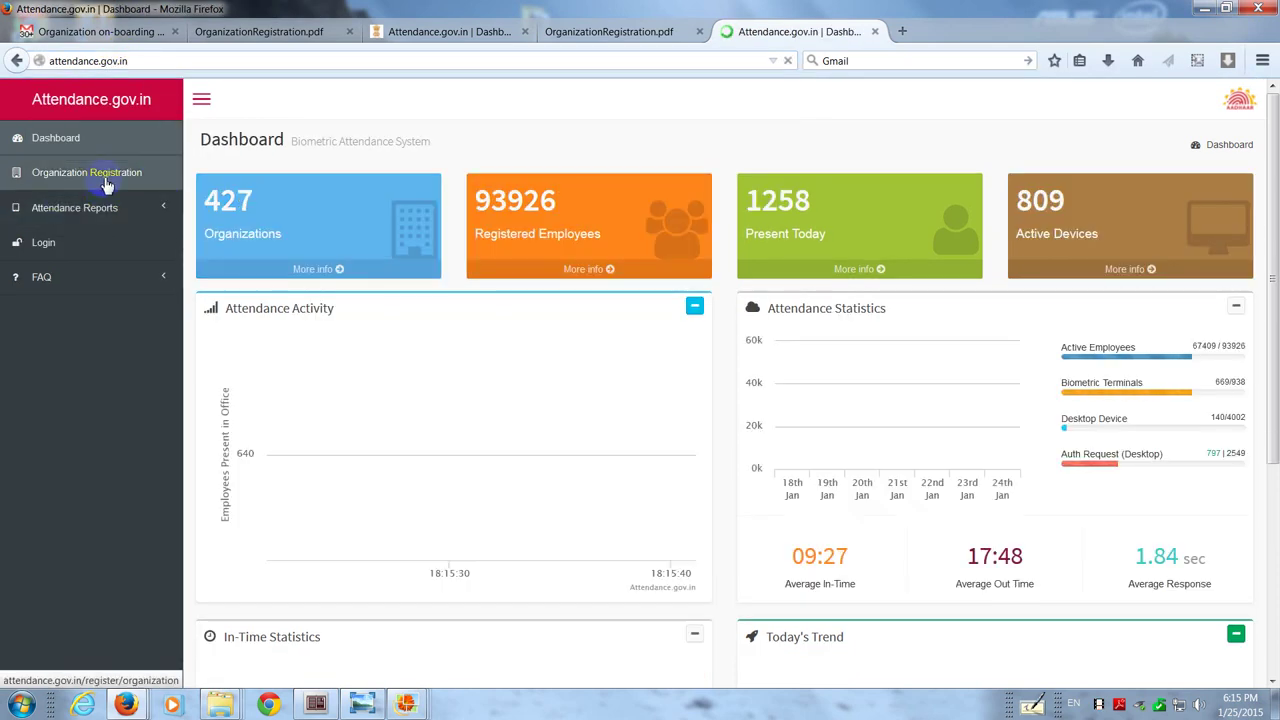
Open Organization Registration and highlight the helpdesk e-mail and the on-boarding instructions.
left_click(107, 180)
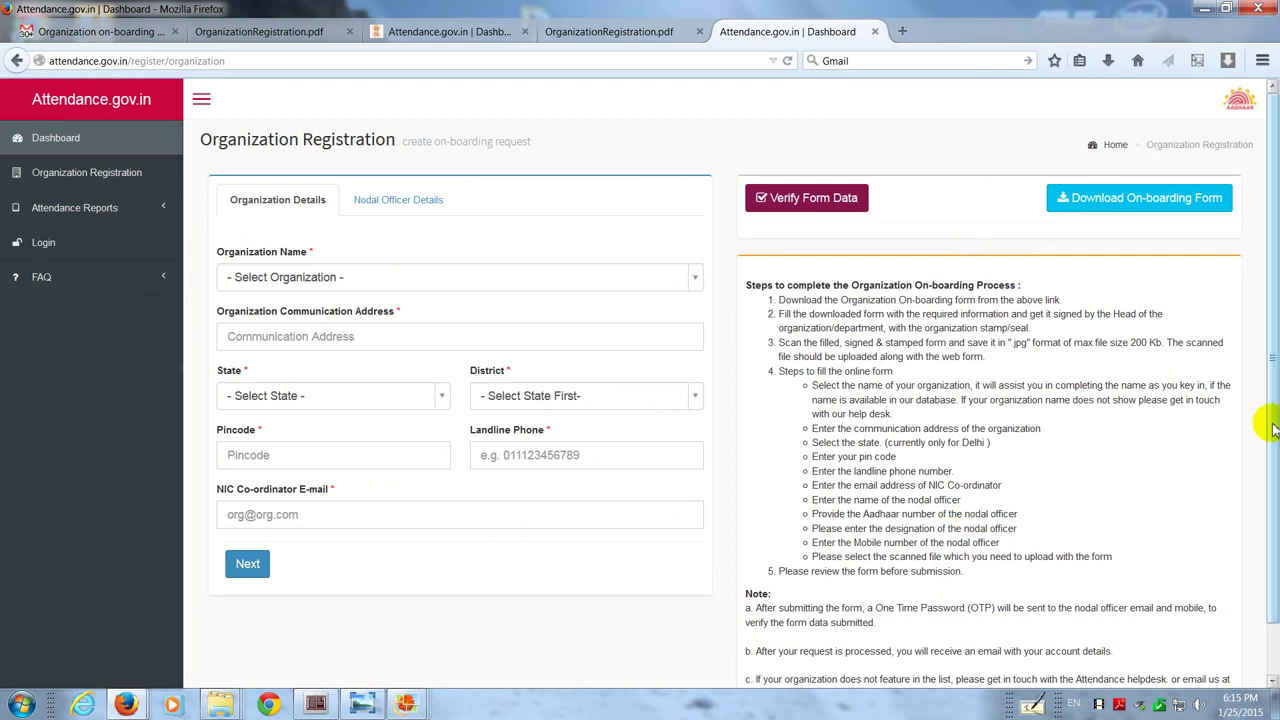
scroll(1262, 430, "down", 1)
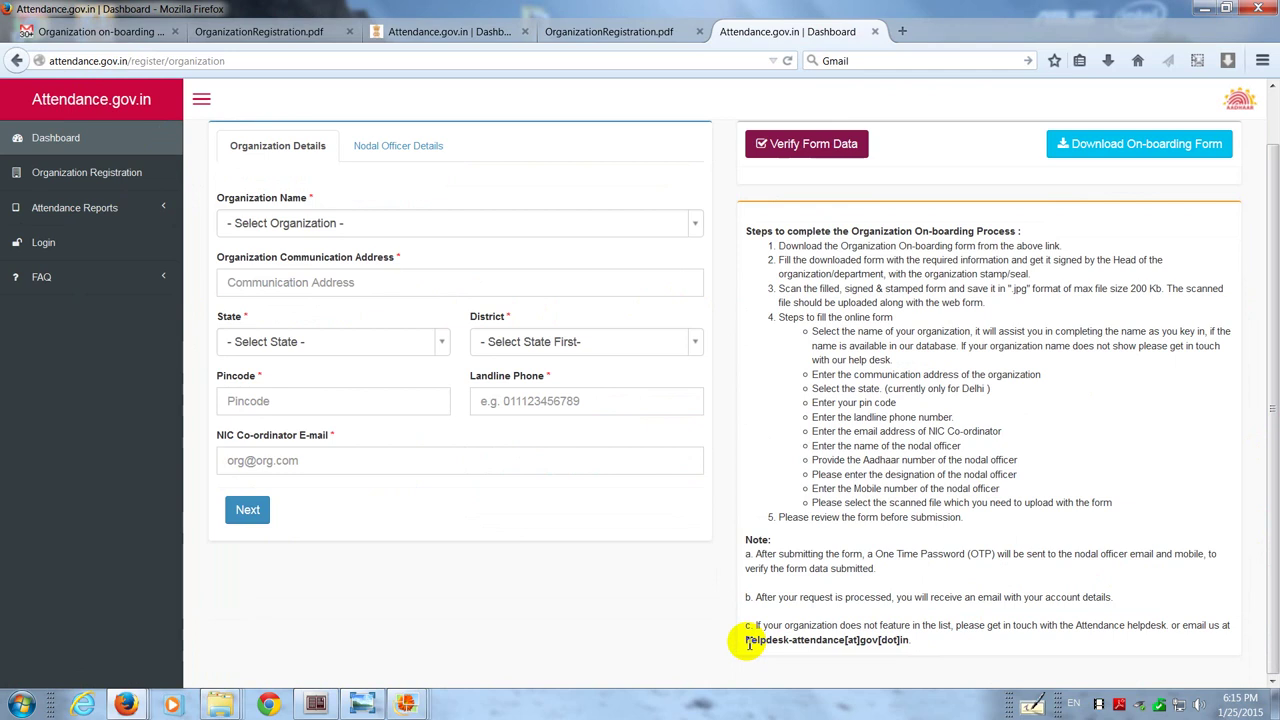
left_click_drag(755, 645, 920, 657)
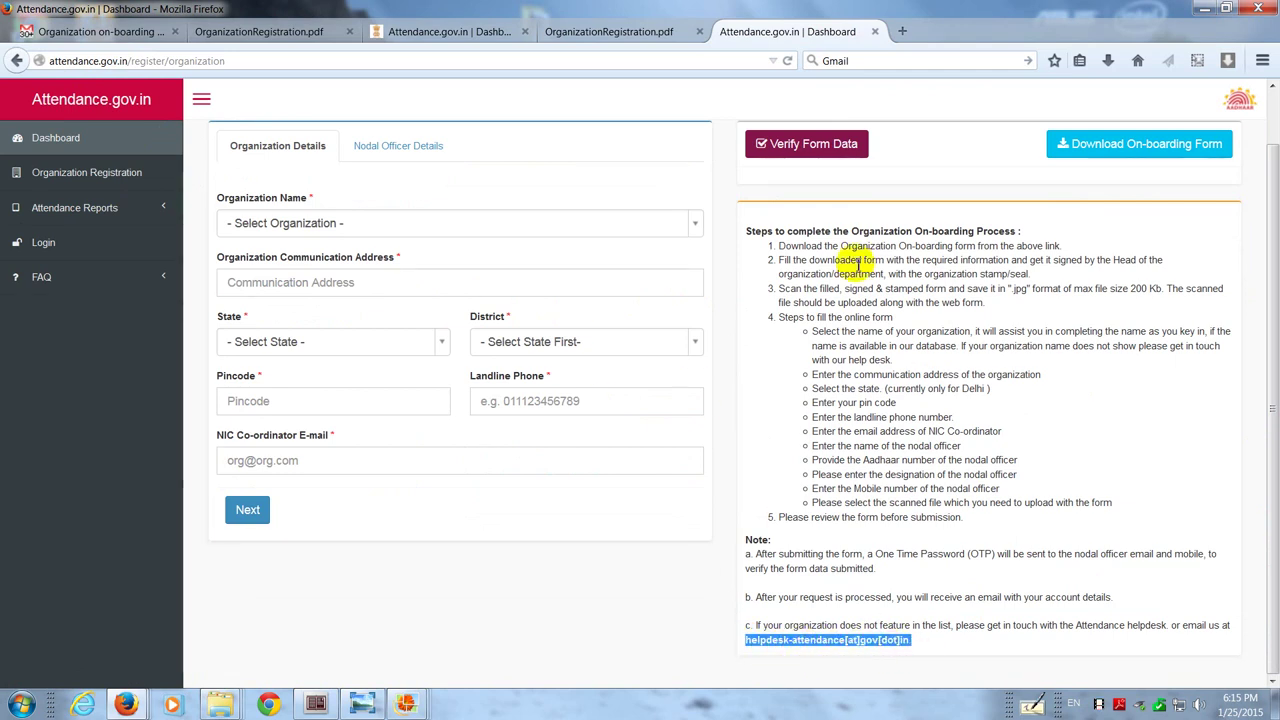
left_click_drag(770, 246, 1113, 597)
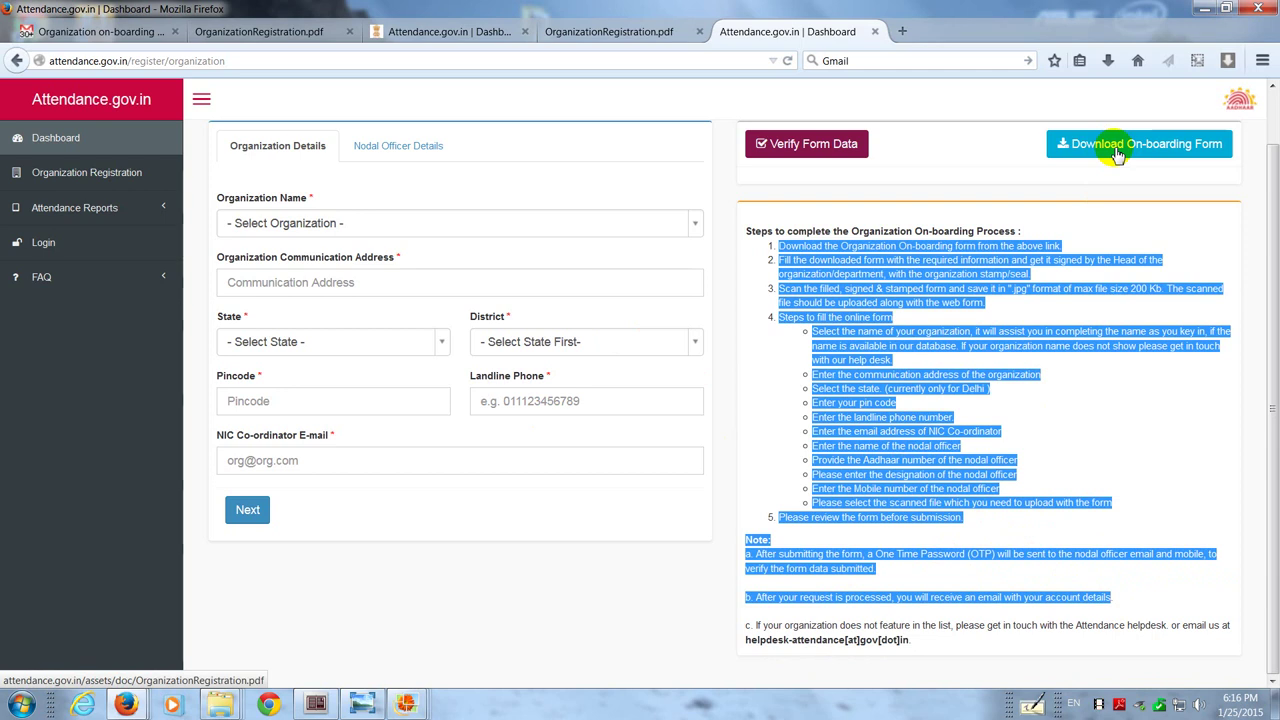
Switch between the dashboard, registration form and OrganizationRegistration.pdf tabs, scrolling through the PDF.
left_click(444, 31)
left_click(597, 31)
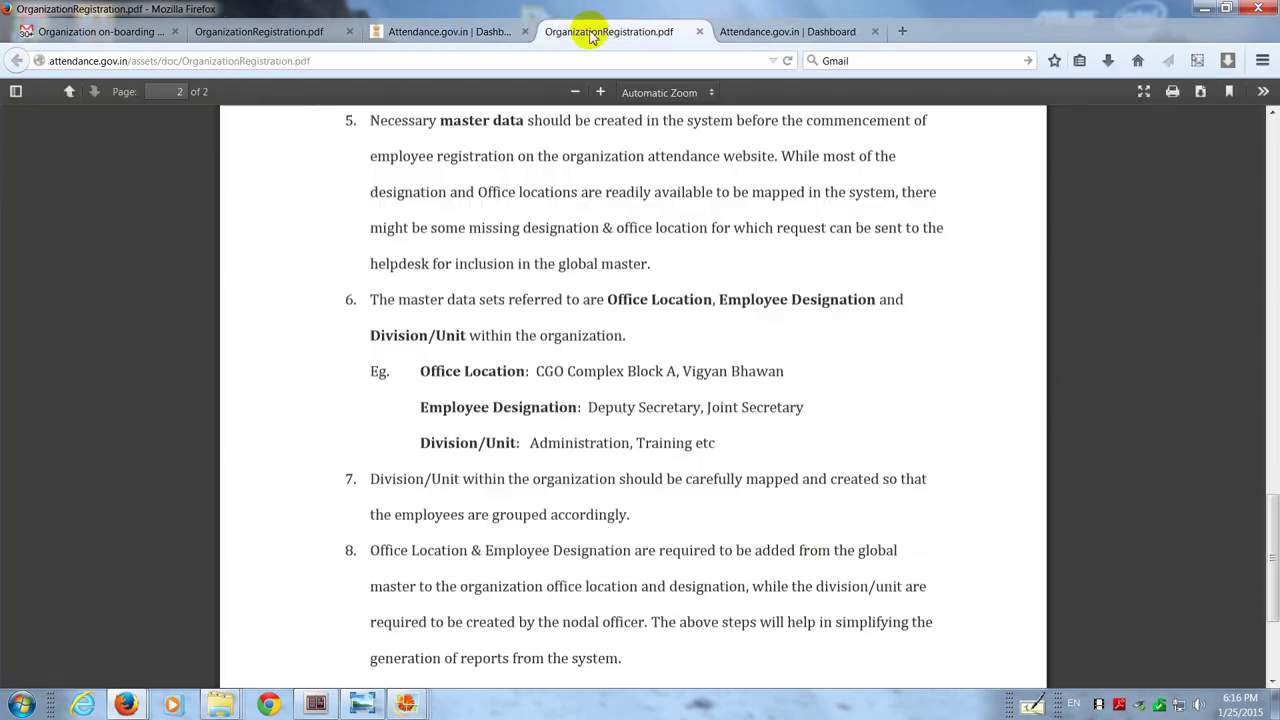
scroll(404, 202, "up", 5)
scroll(404, 202, "up", 10)
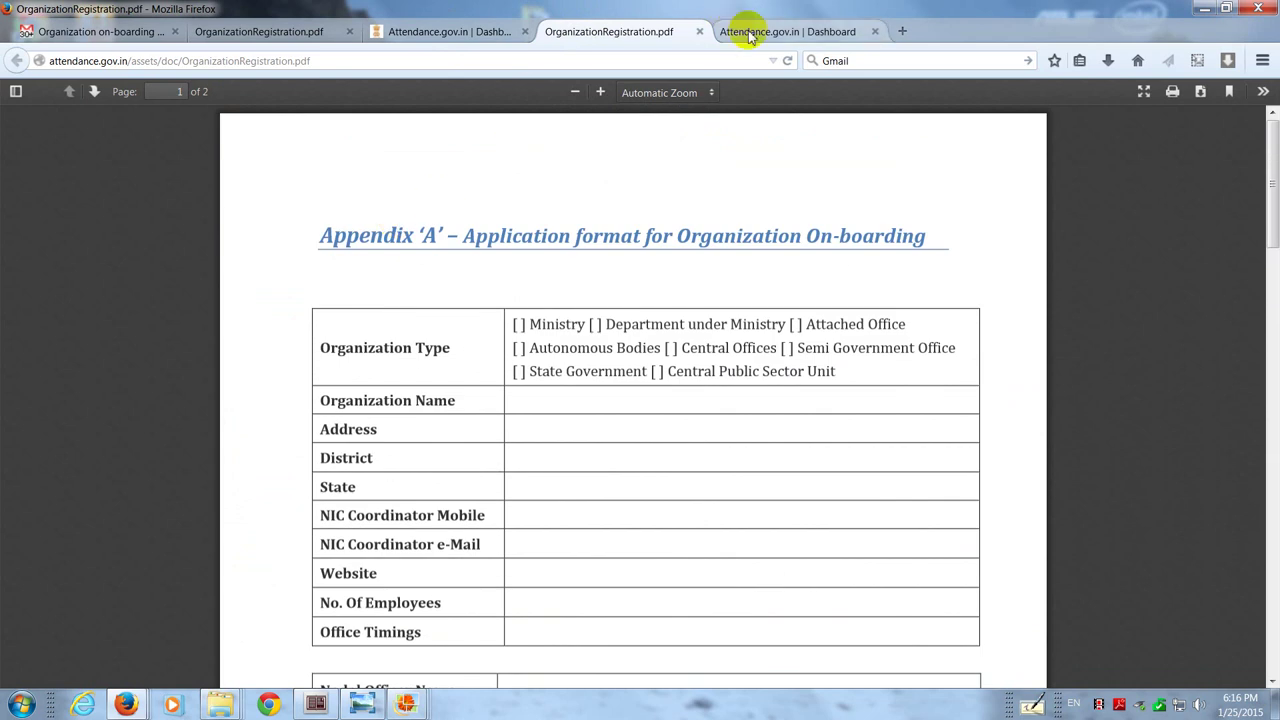
left_click(748, 30)
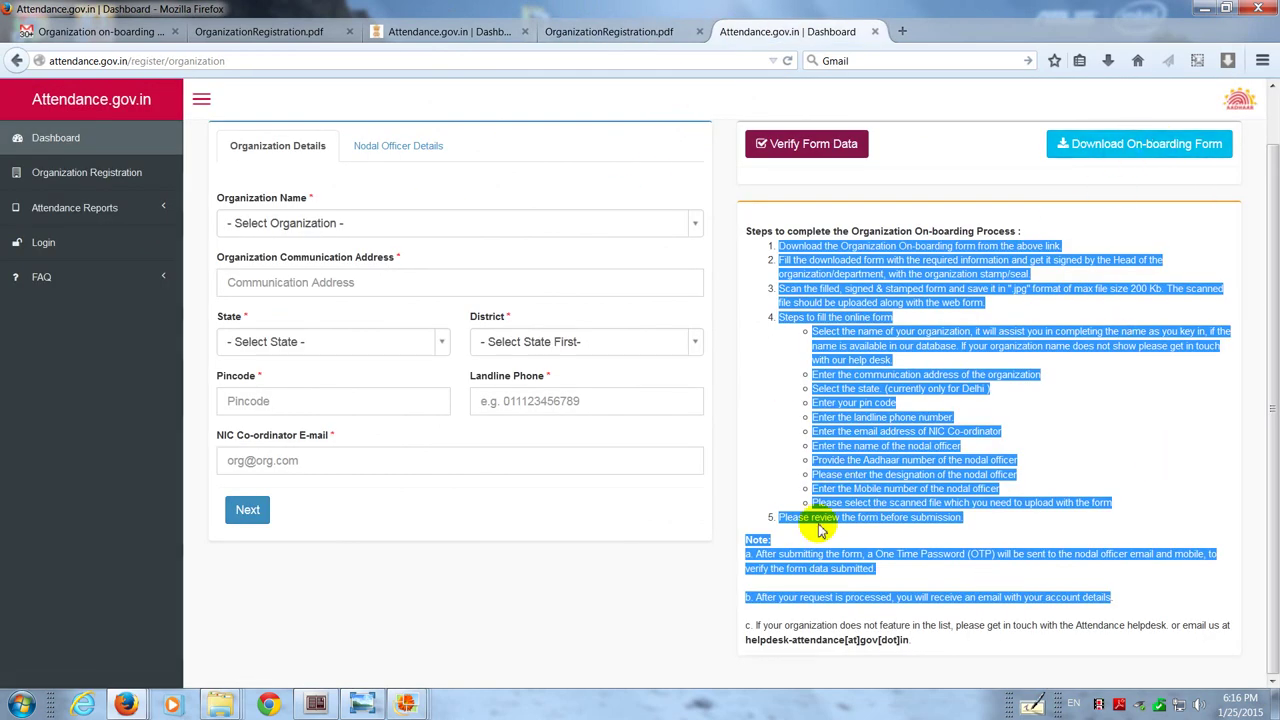
left_click(607, 33)
scroll(606, 470, "down", 6)
scroll(610, 483, "down", 2)
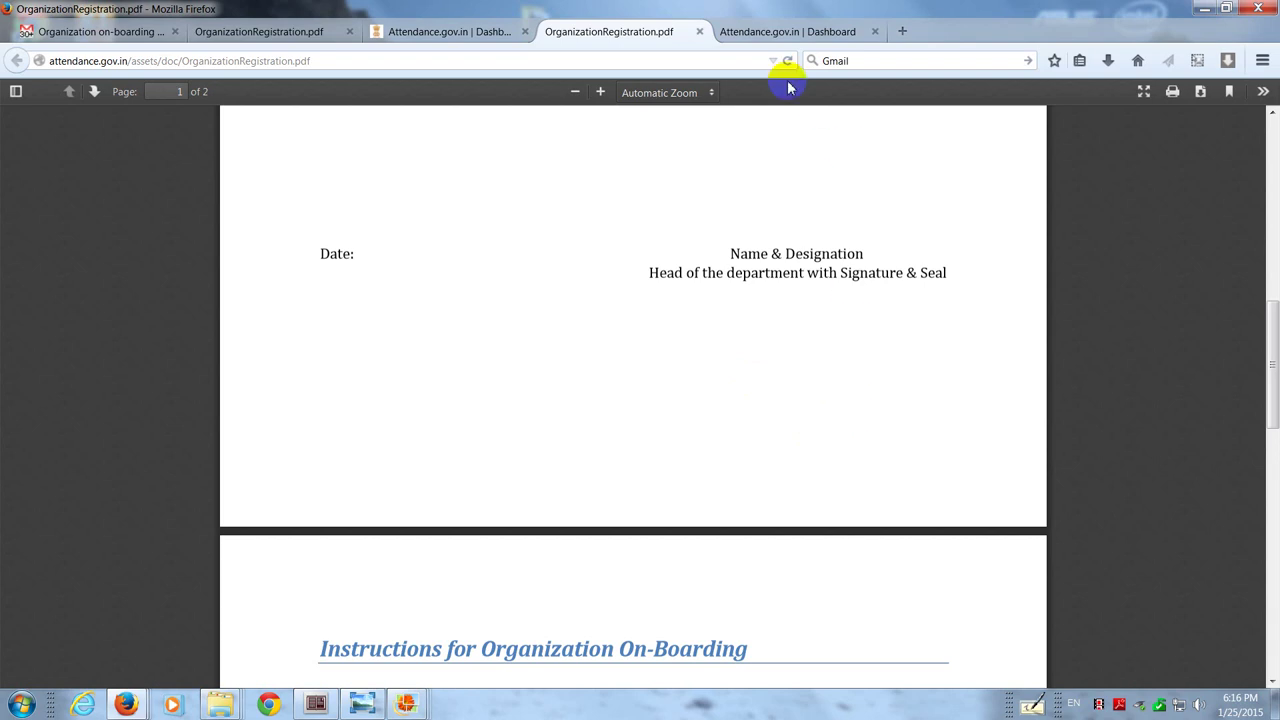
Return to the registration page and bring the Documents library of onboarding screenshots forward.
left_click(786, 30)
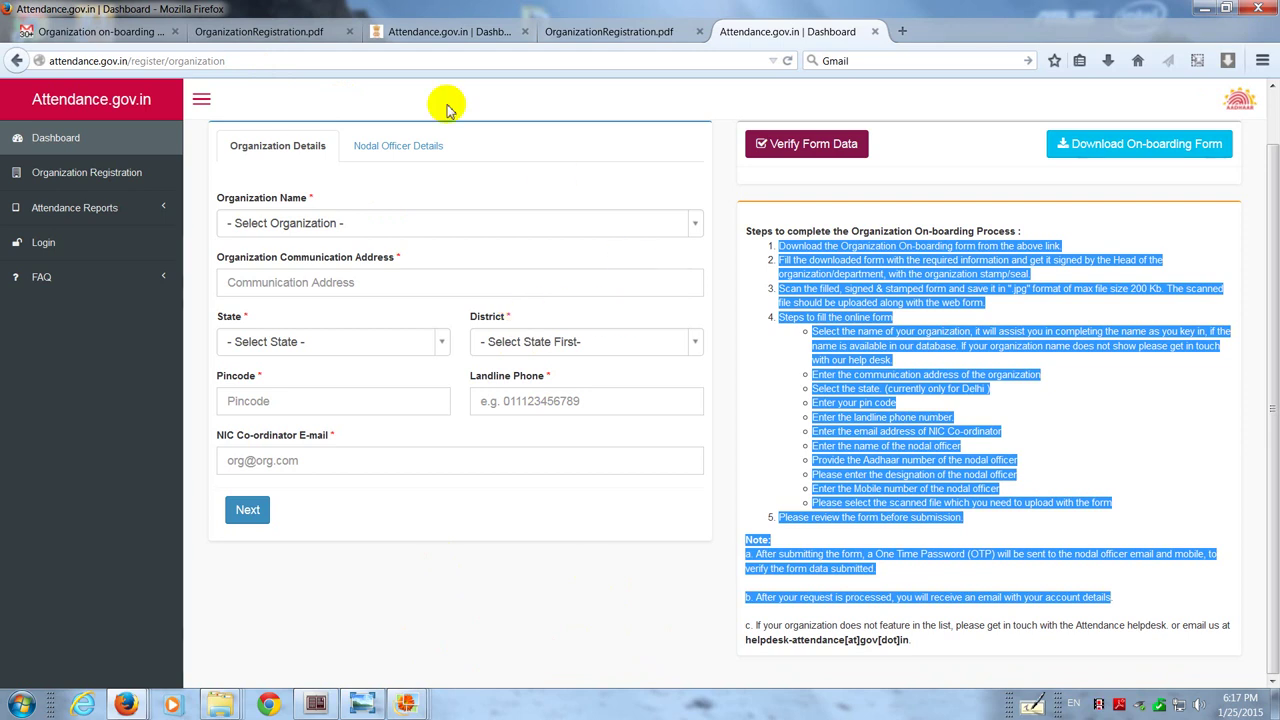
mouse_move(210, 703)
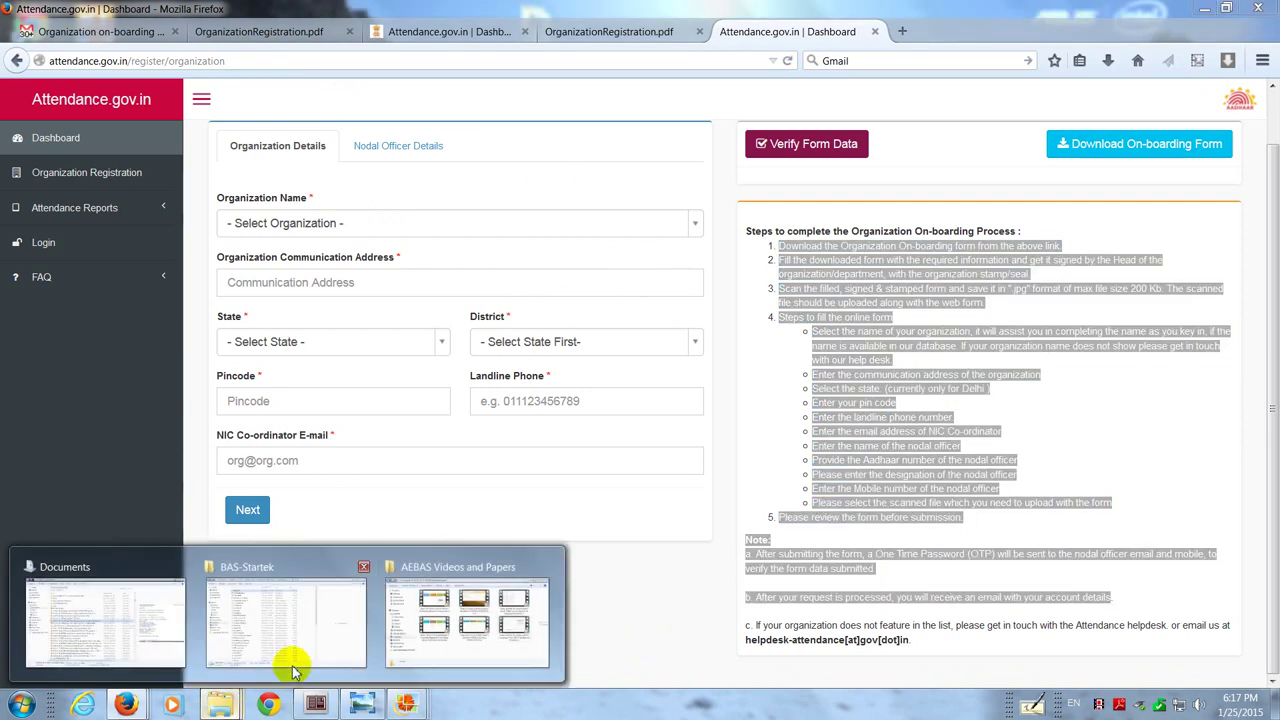
left_click(86, 610)
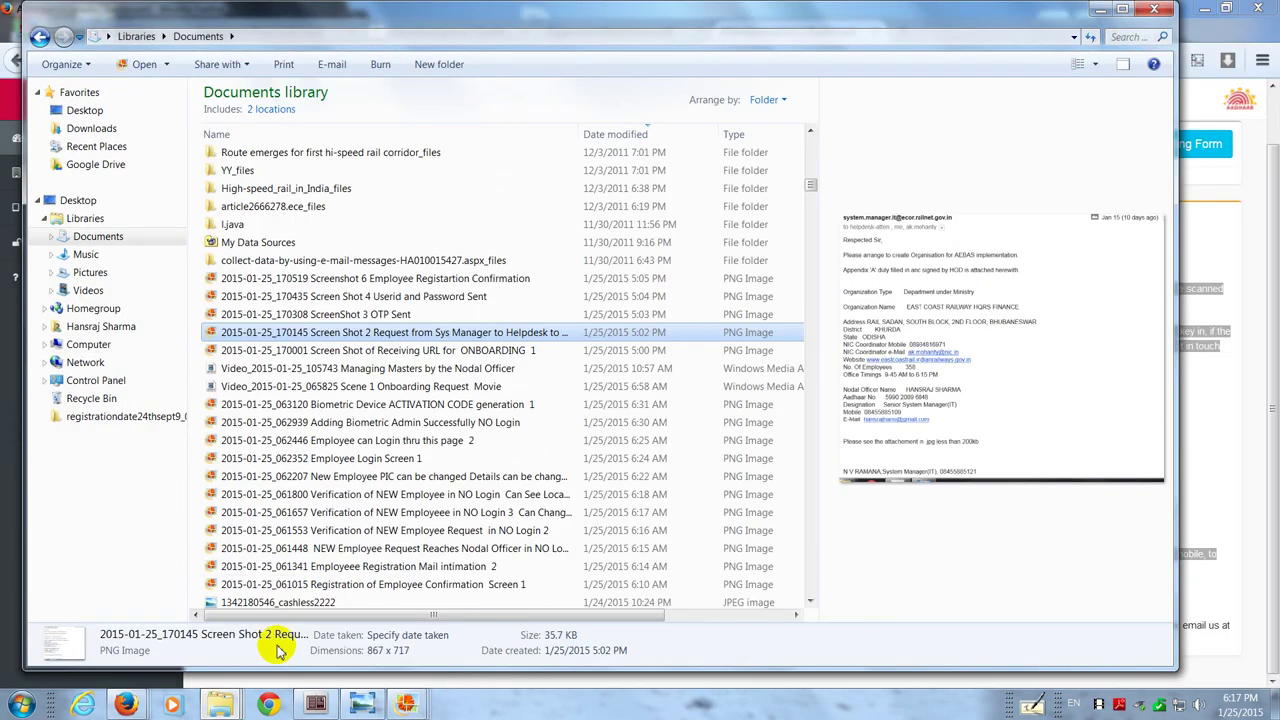
double_click(485, 352)
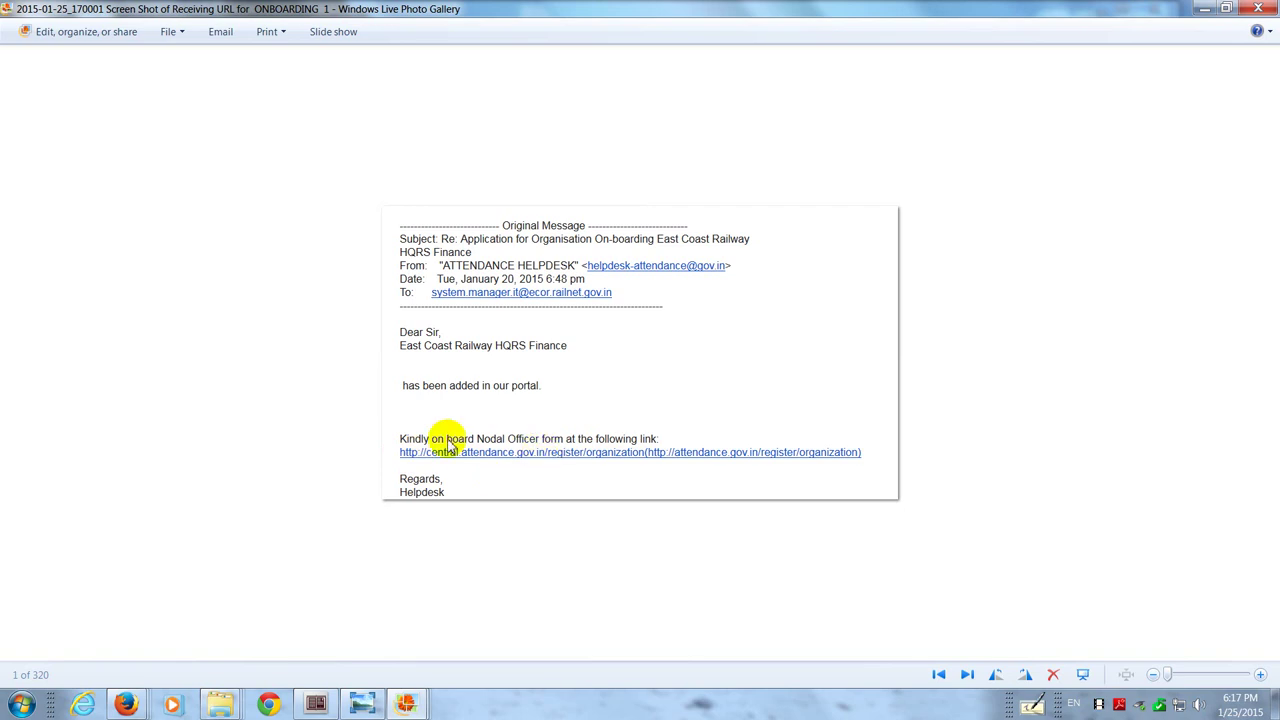
left_click(1207, 12)
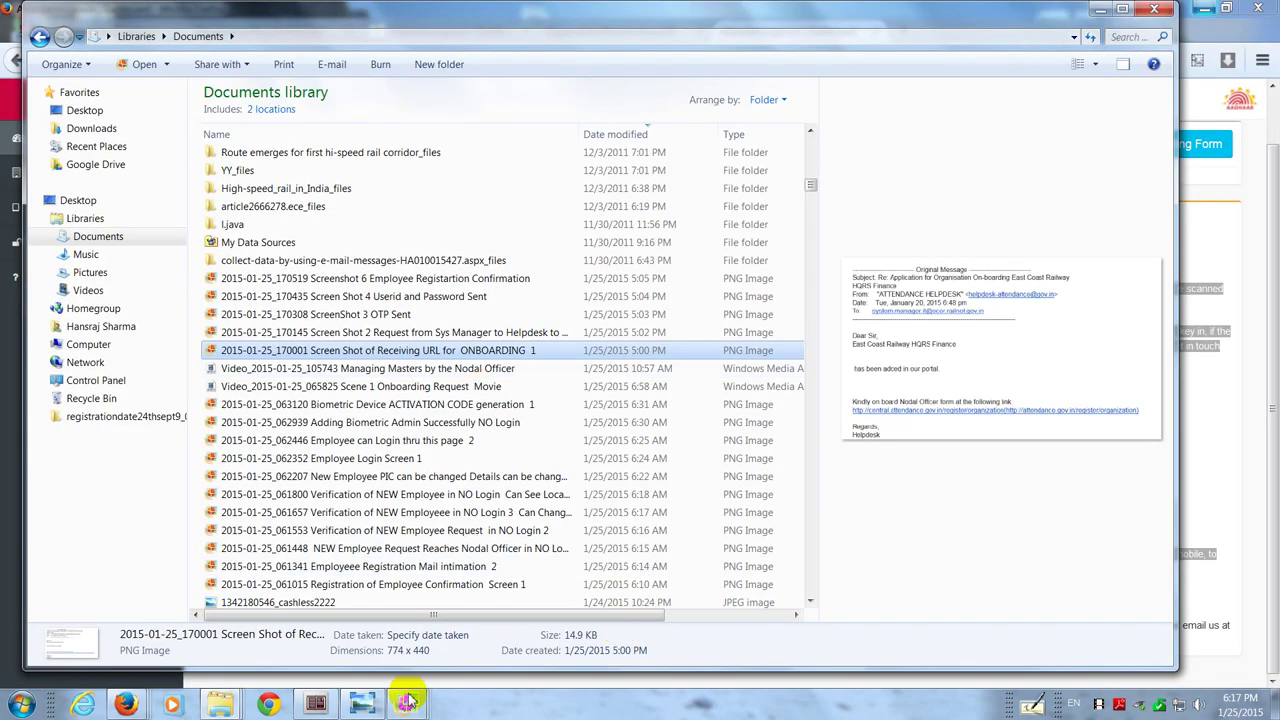
Bring Firefox forward and prefix the address with 'central.' to load the central registration page.
mouse_move(130, 706)
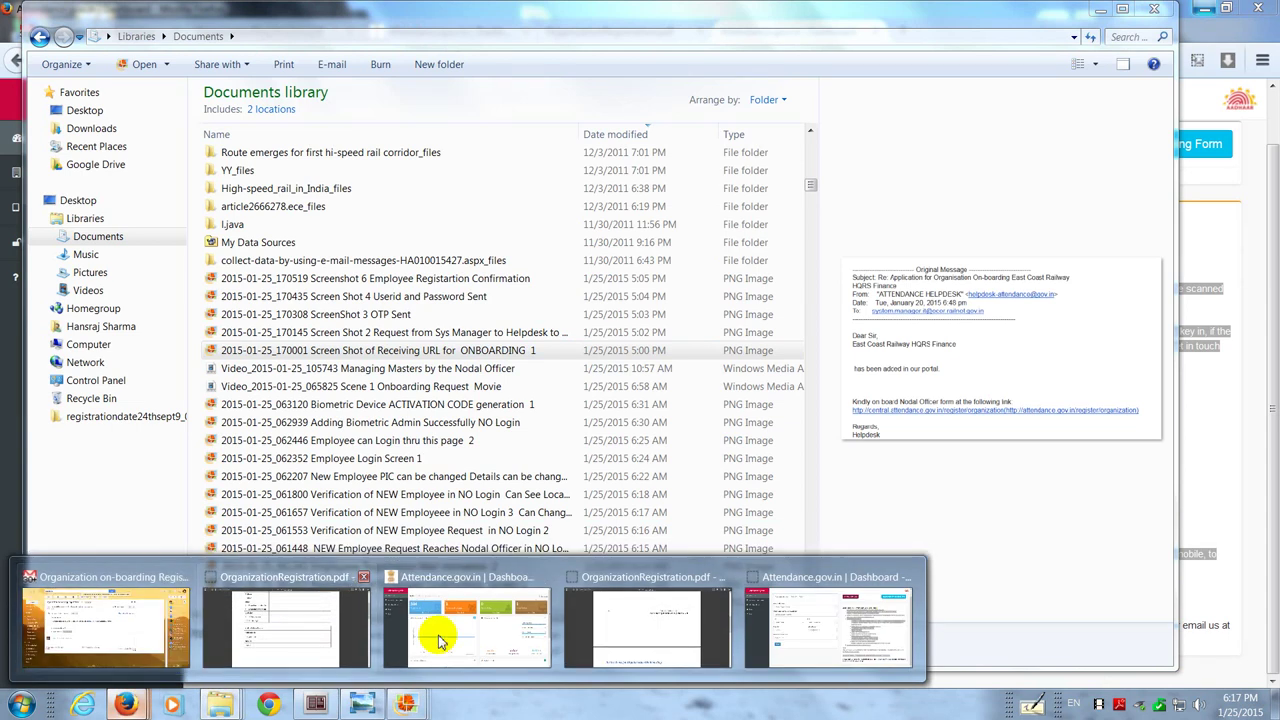
left_click(820, 630)
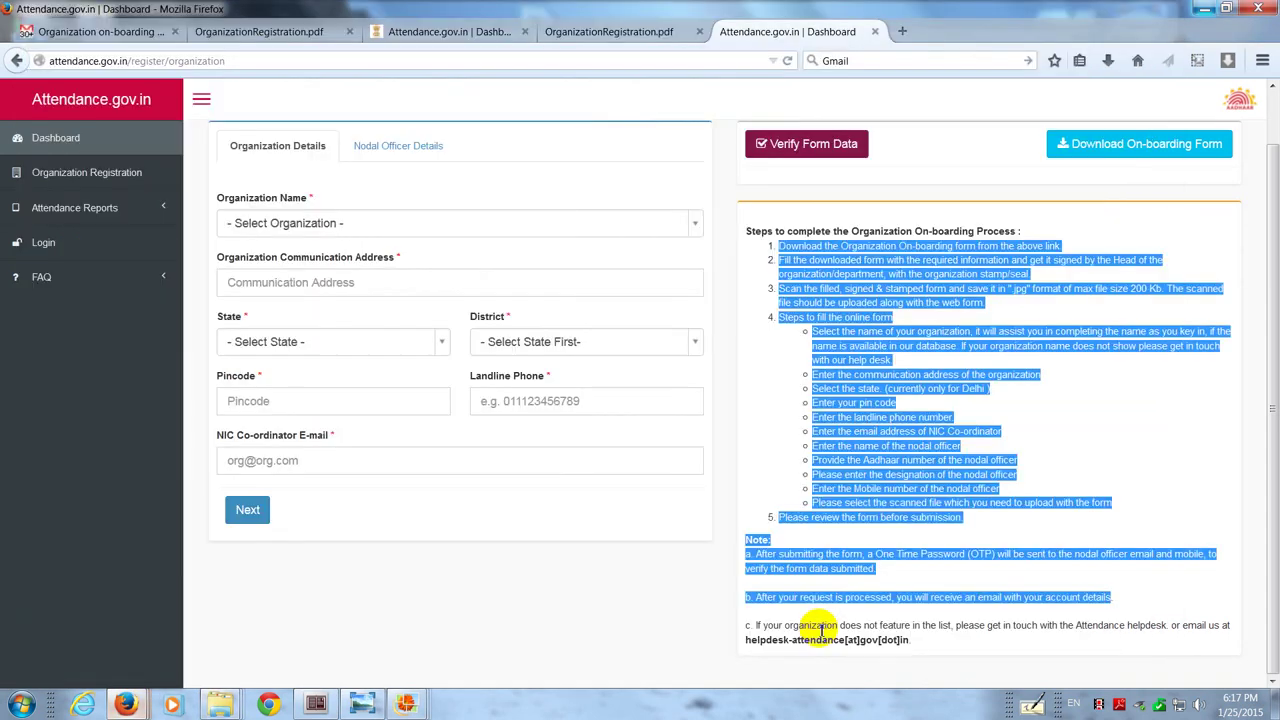
left_click(44, 60)
left_click(48, 60)
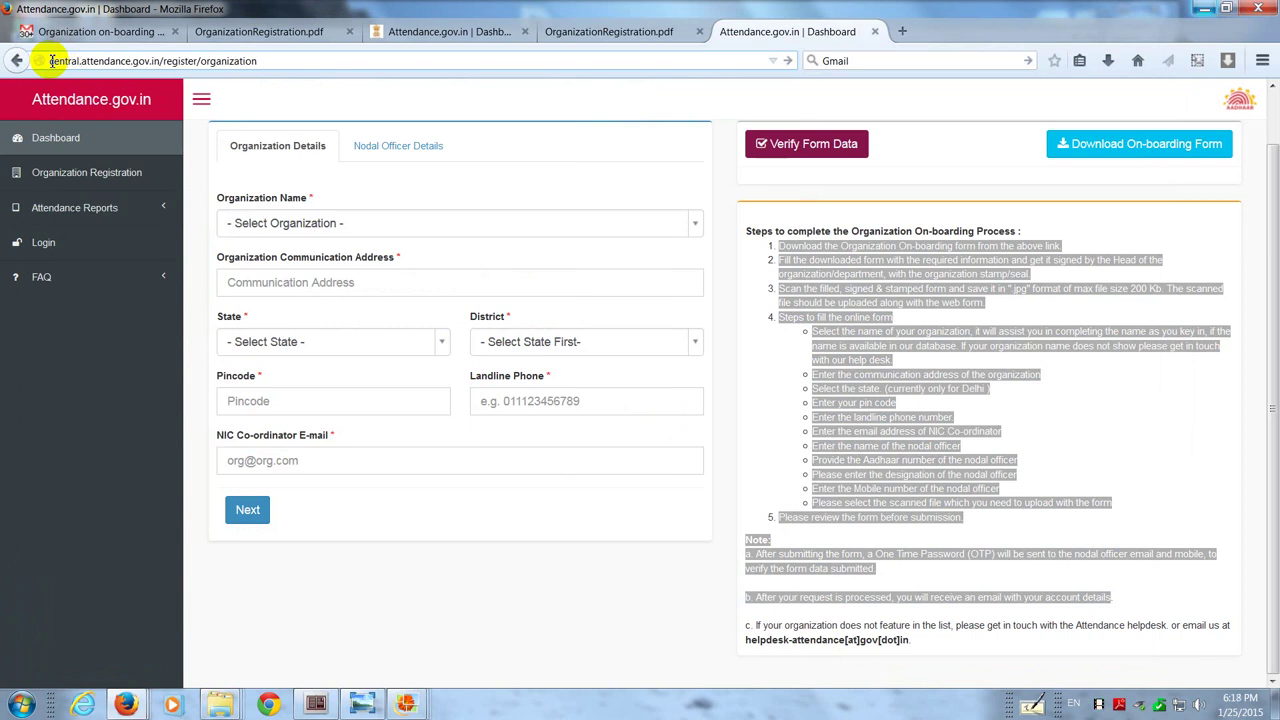
key("Return")
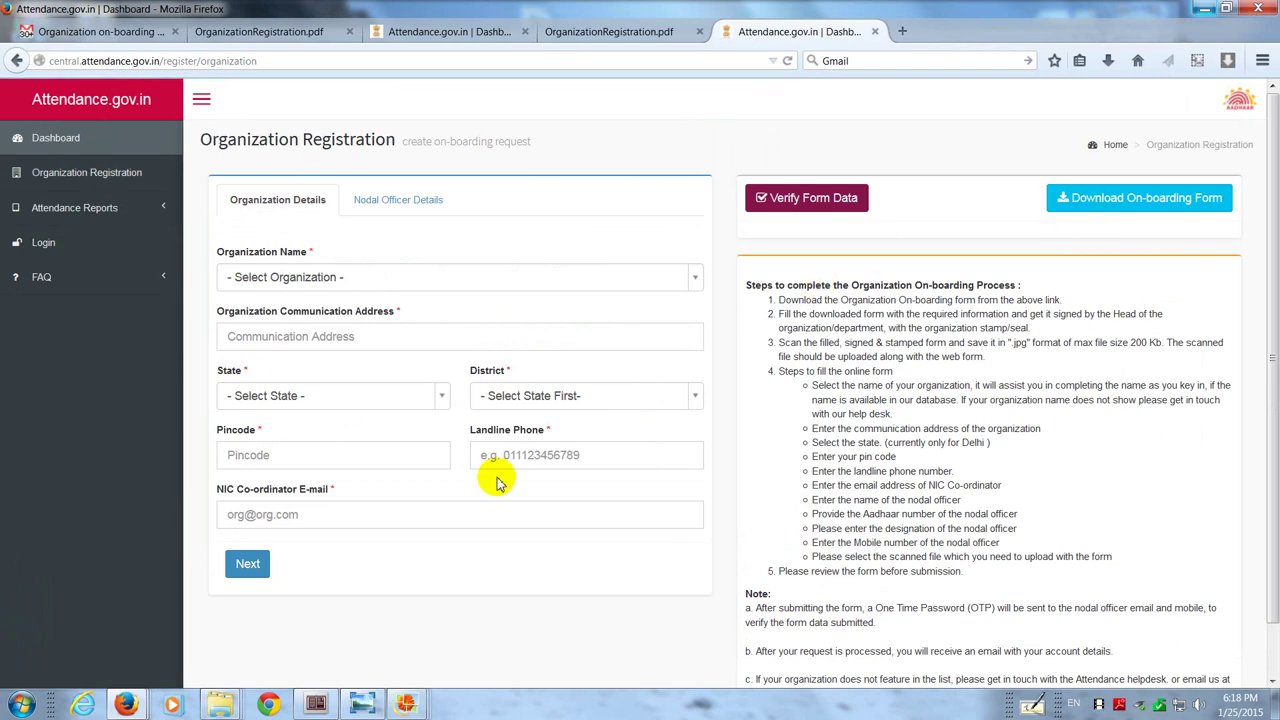
left_click(695, 280)
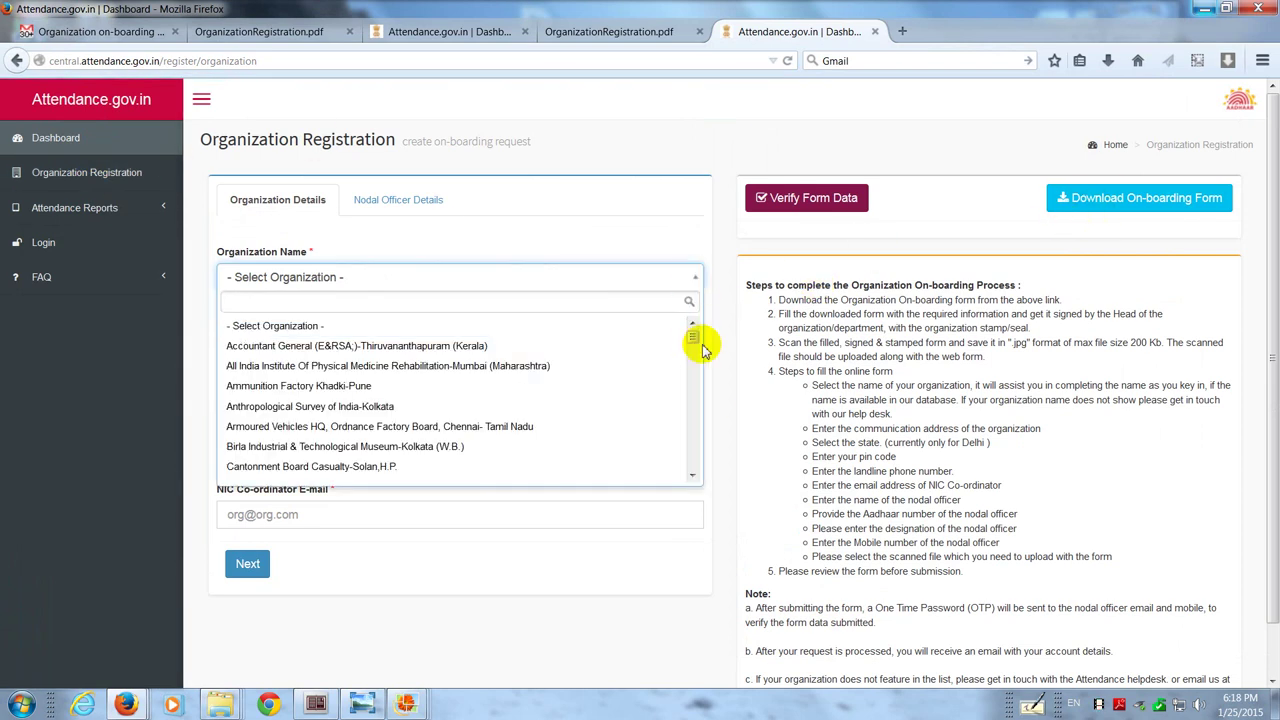
mouse_move(693, 343)
left_mouse_down()
mouse_move(691, 366)
mouse_move(689, 328)
mouse_move(695, 358)
mouse_move(694, 343)
left_mouse_up()
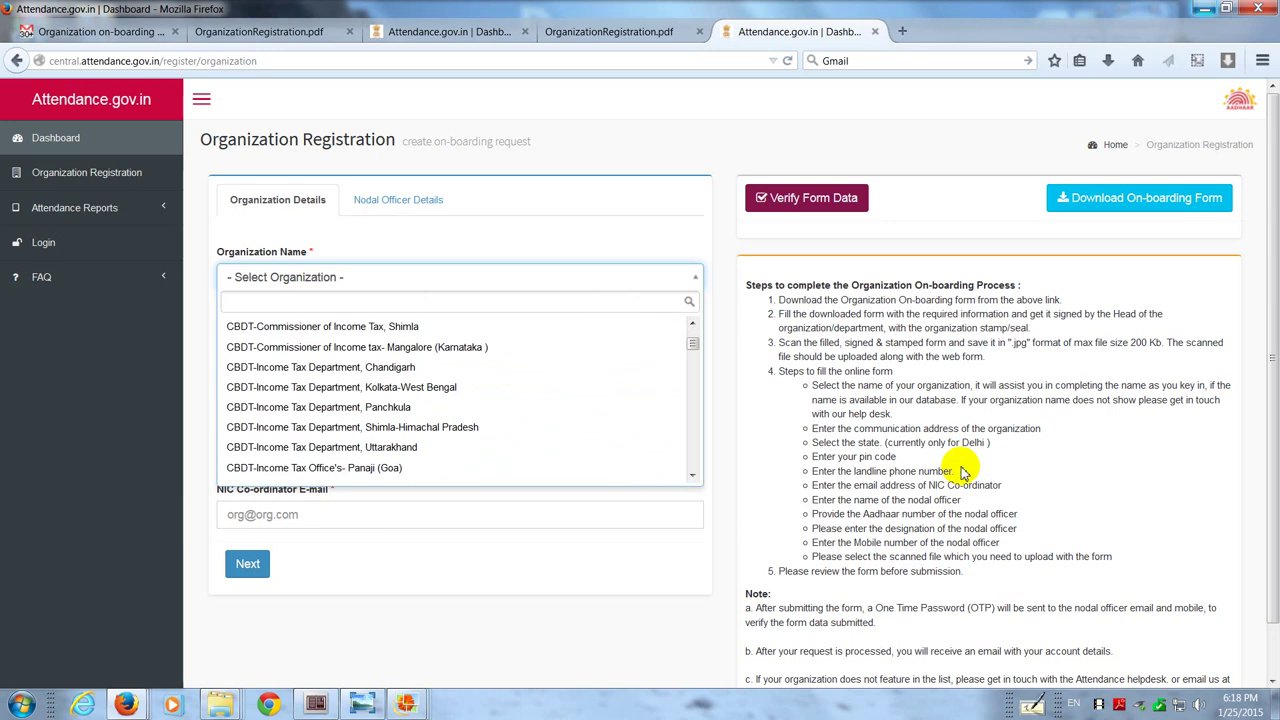
scroll(958, 470, "down", 1)
scroll(440, 352, "up", 1)
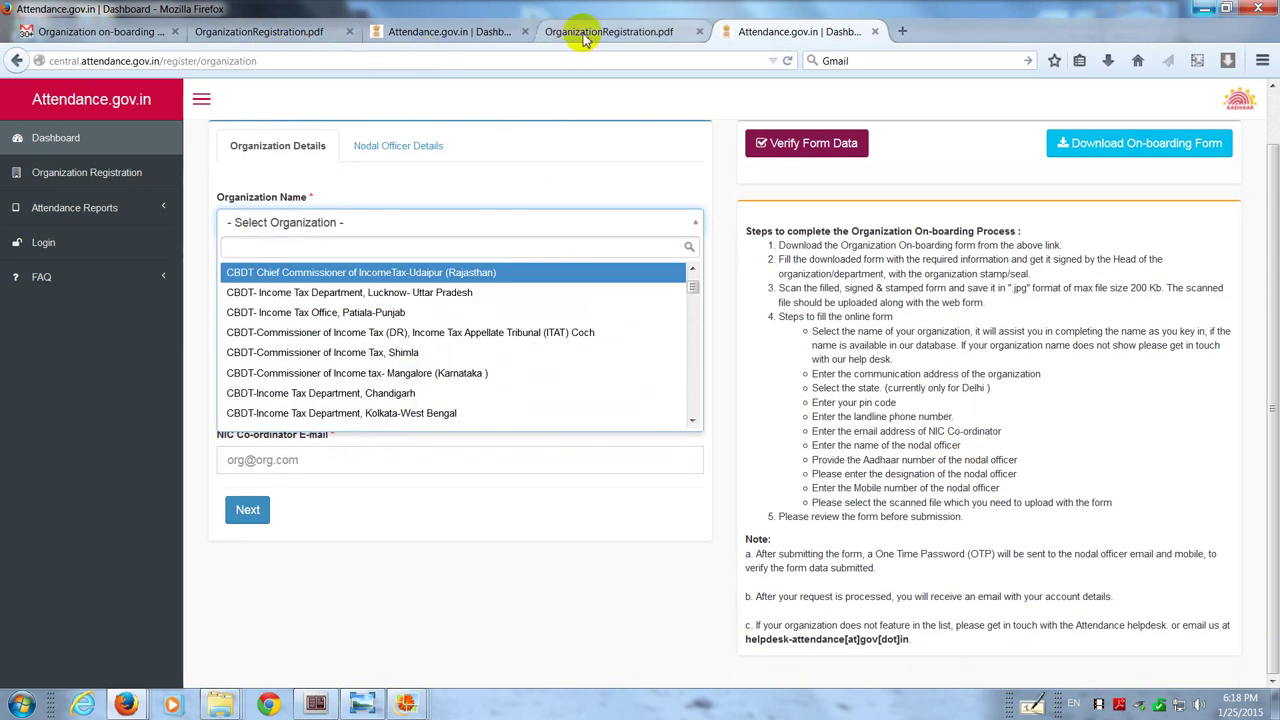
scroll(430, 332, "up", 1)
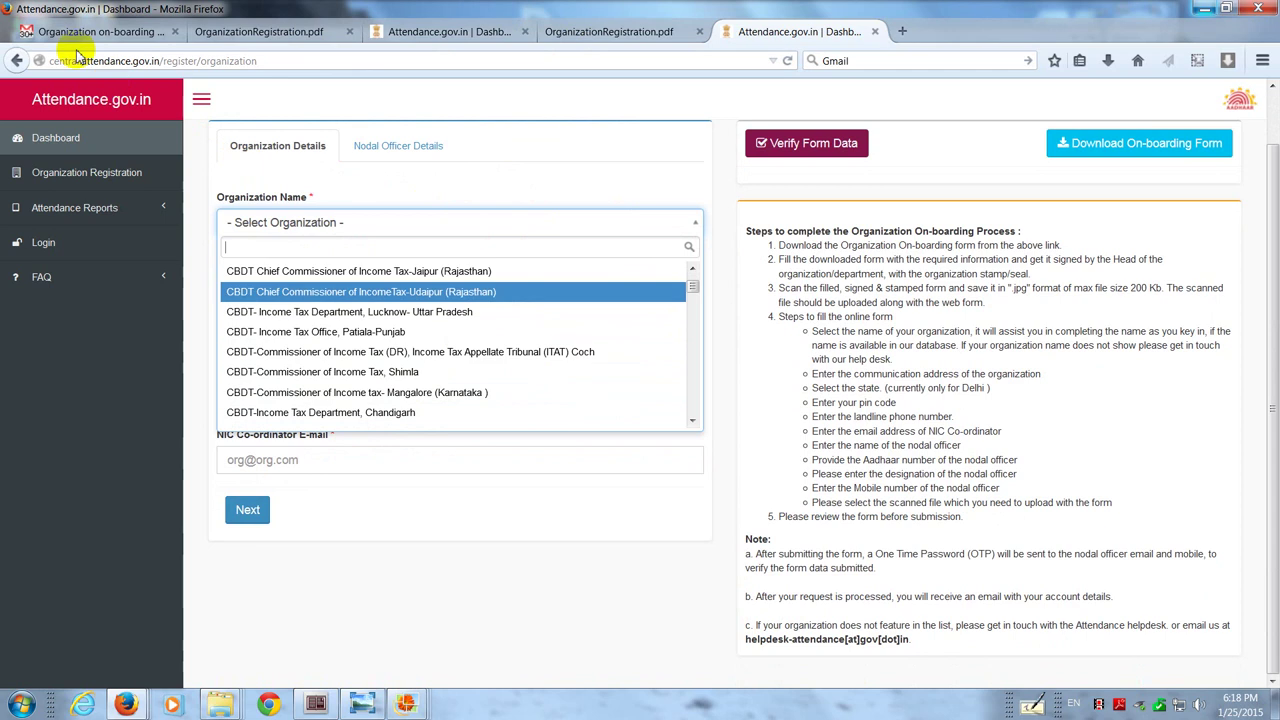
left_click_drag(50, 60, 162, 60)
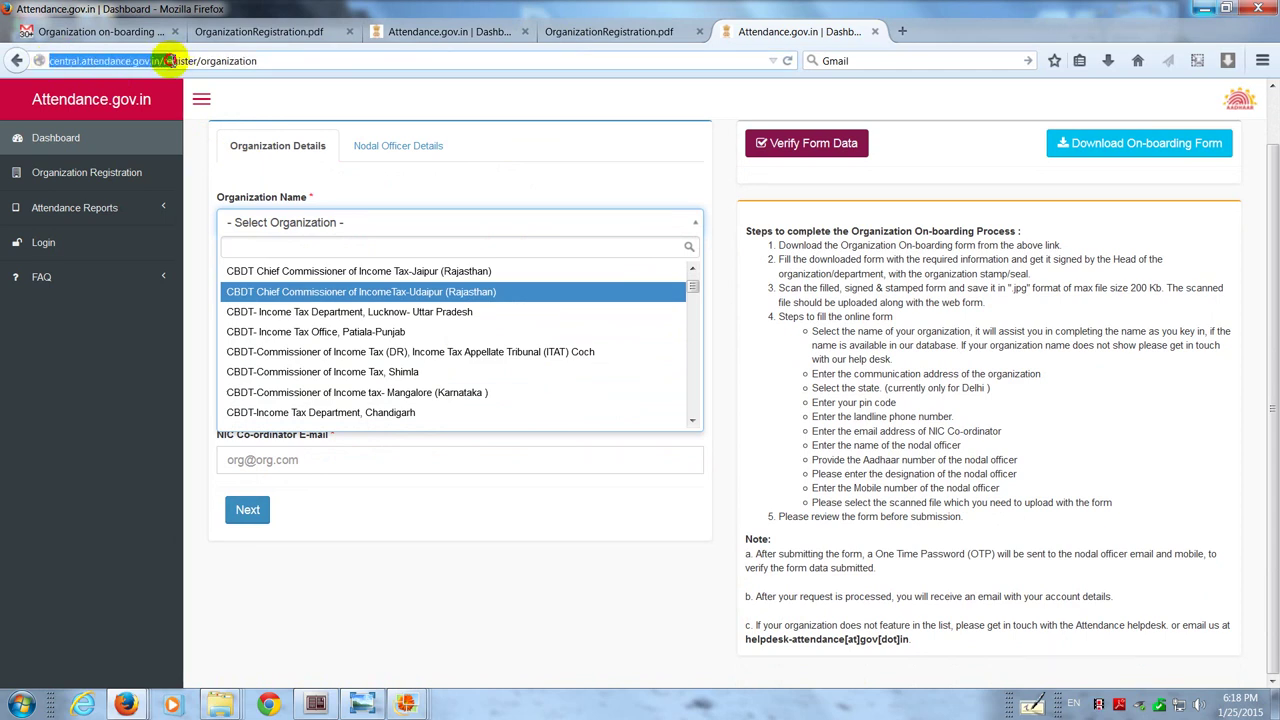
left_click(408, 226)
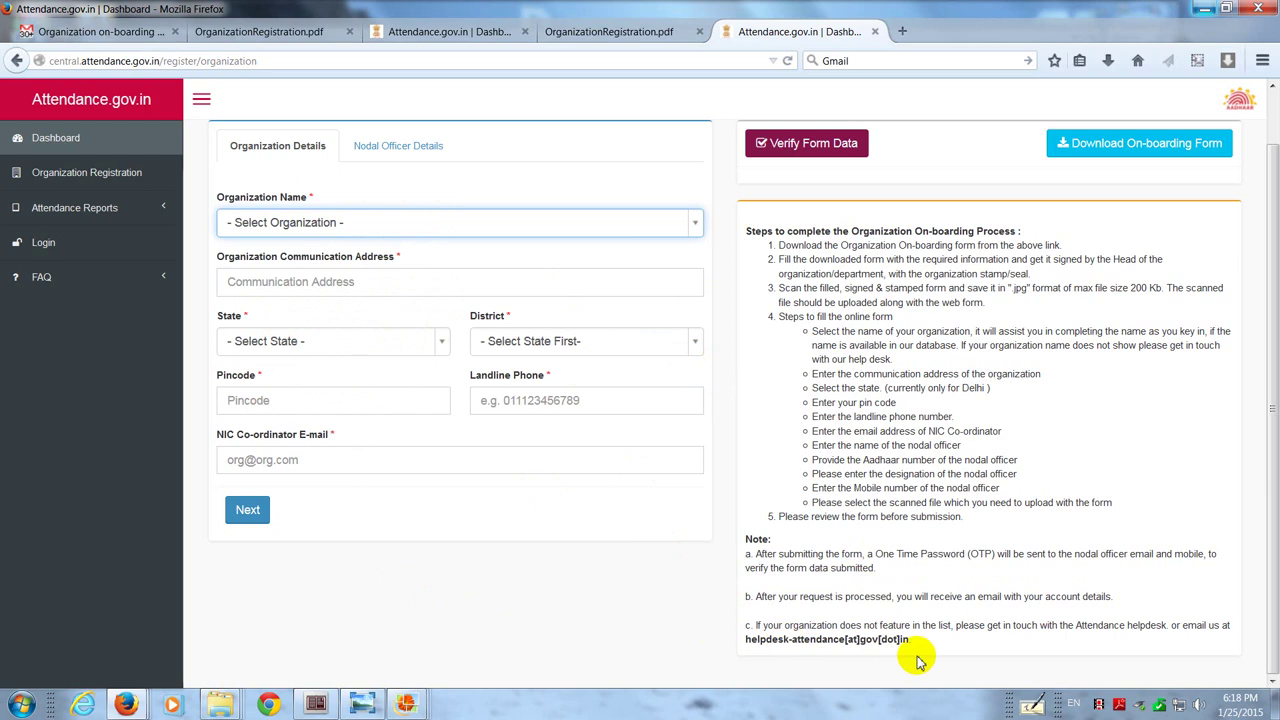
Open and close the State and District dropdowns without choosing a value.
left_click(440, 345)
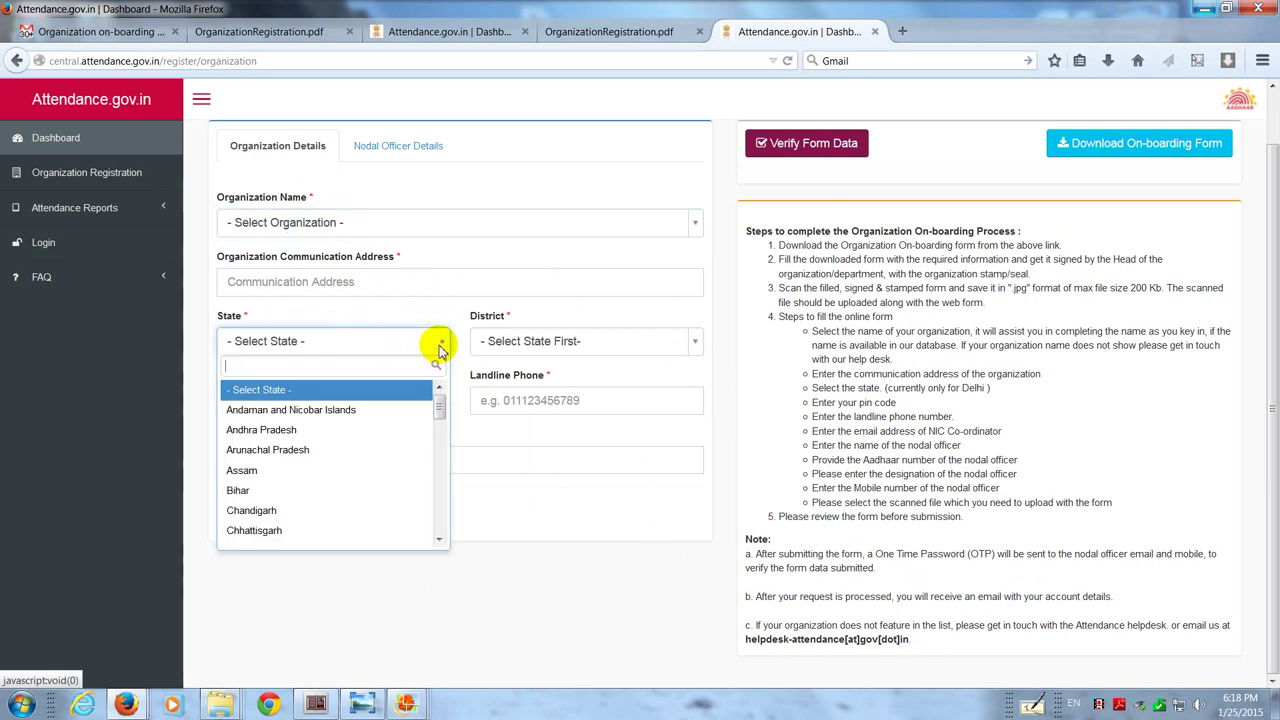
left_click(440, 345)
left_click(689, 343)
left_click(689, 343)
Advance to Nodal Officer Details, attempt Submit, and expand the FAQ topics.
left_click(247, 510)
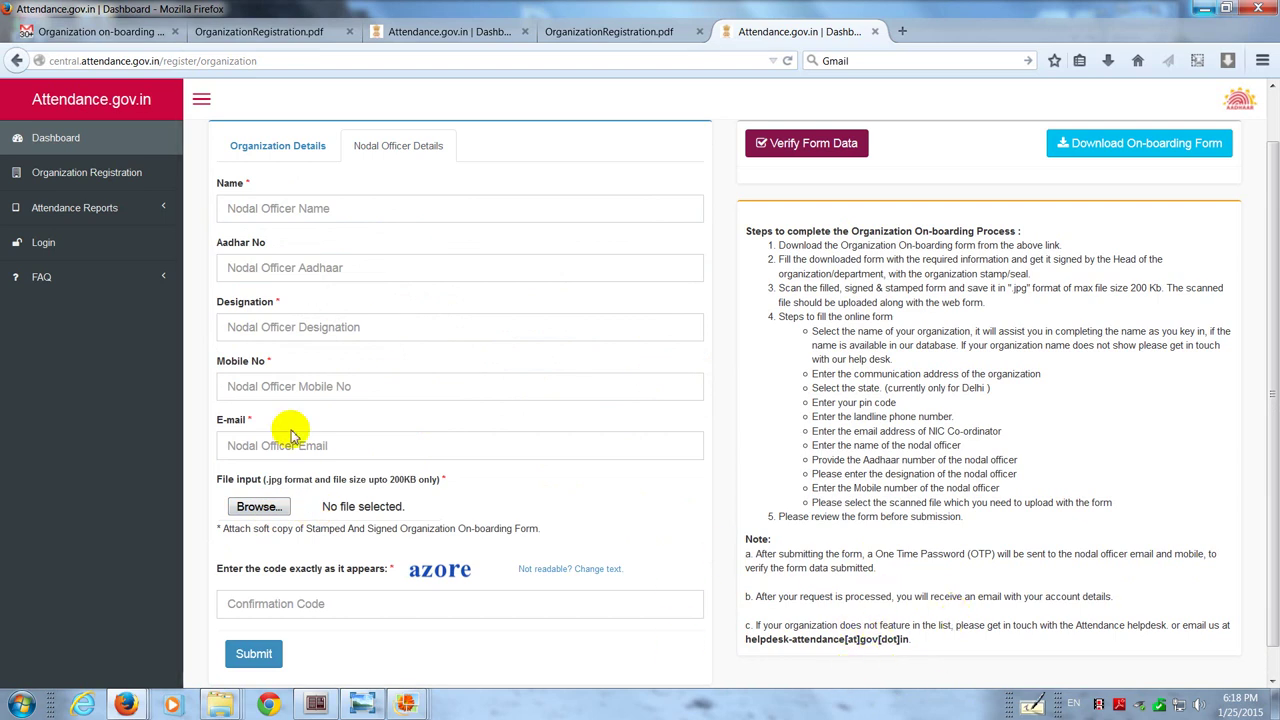
left_click(343, 603)
left_click(257, 655)
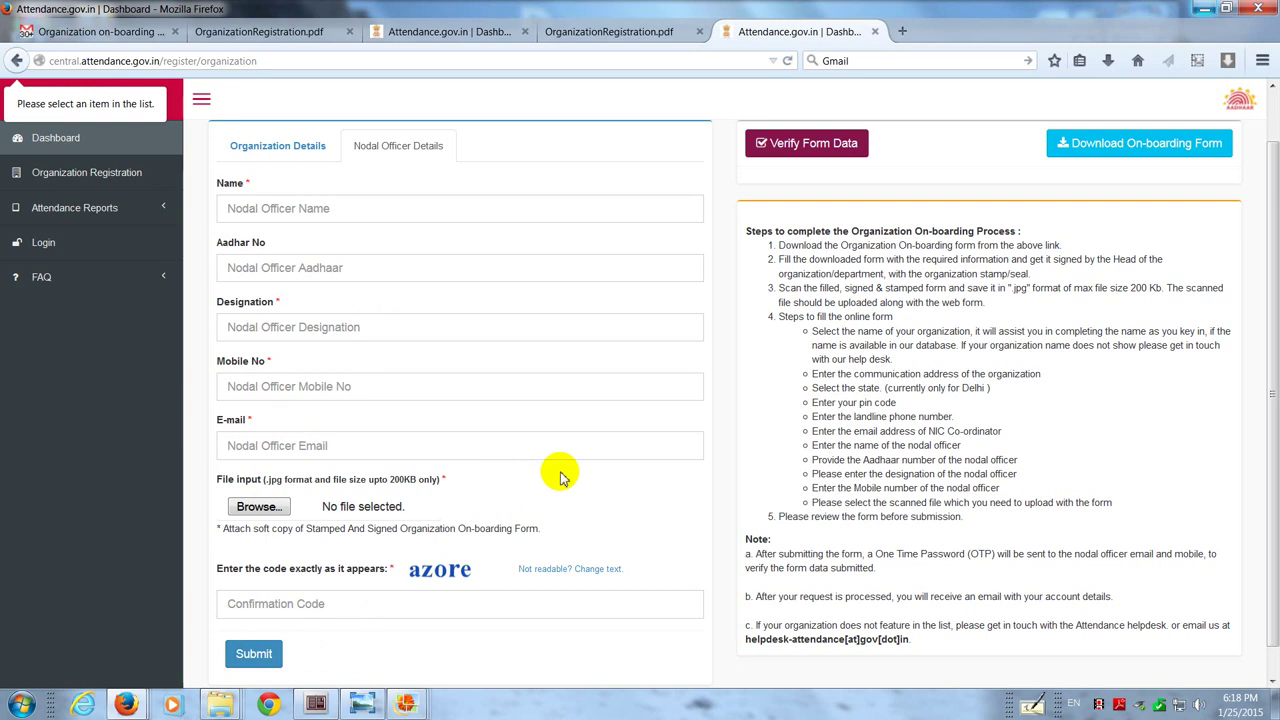
left_click(79, 286)
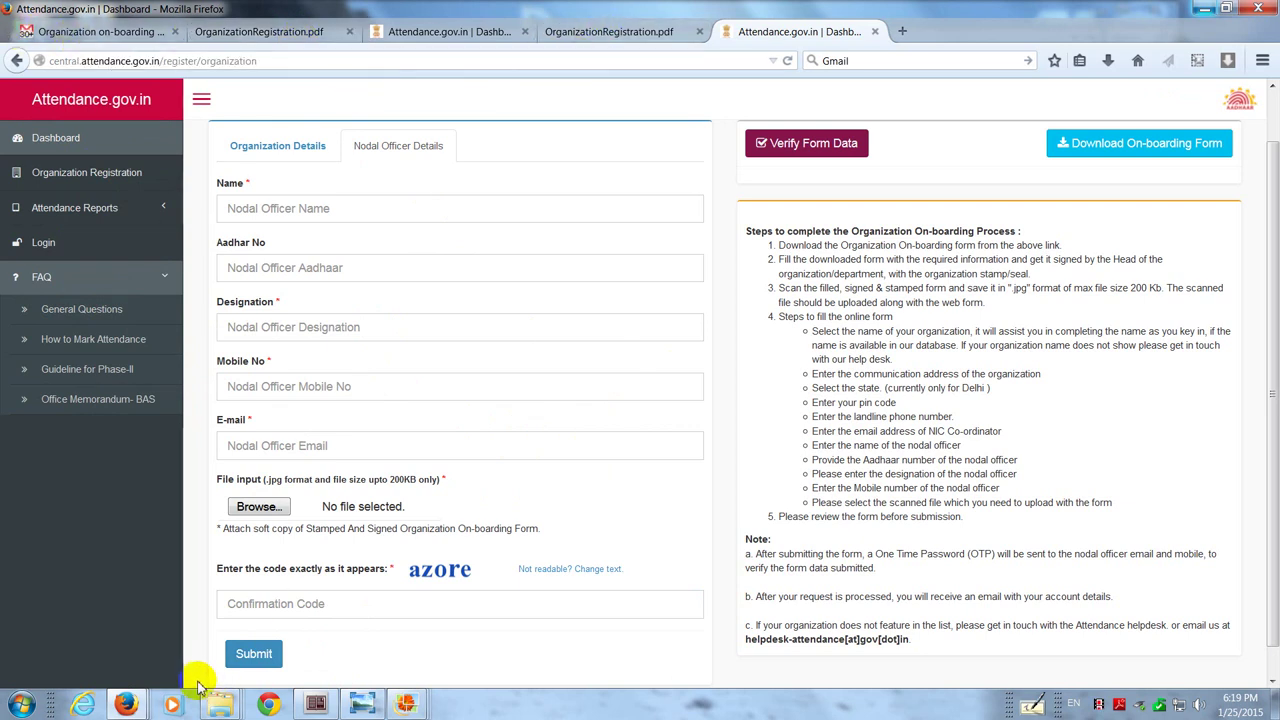
mouse_move(216, 702)
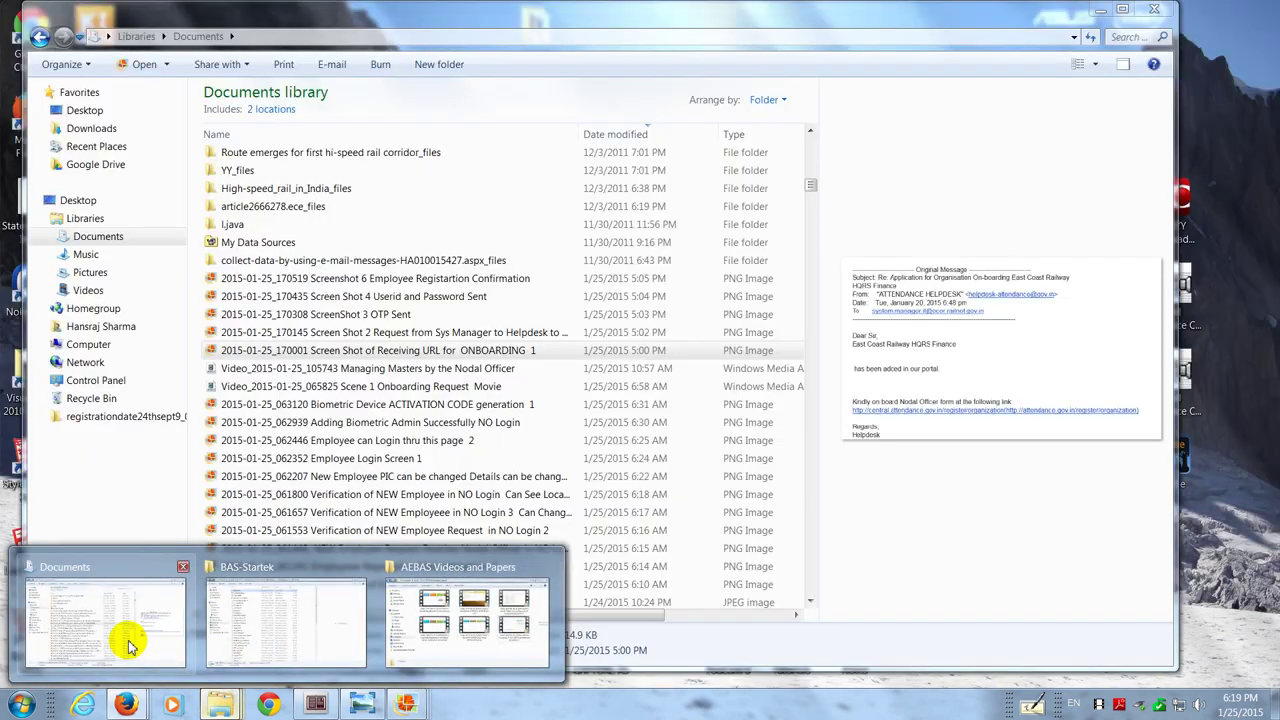
left_click(128, 642)
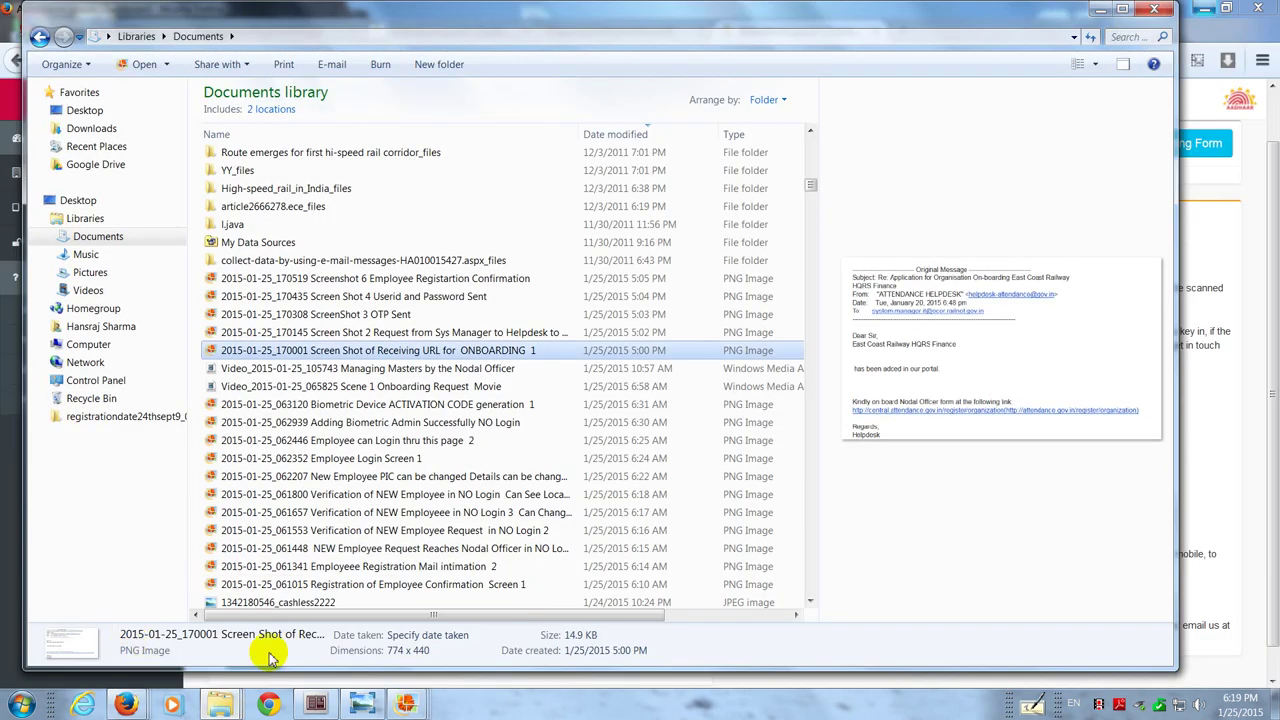
double_click(403, 316)
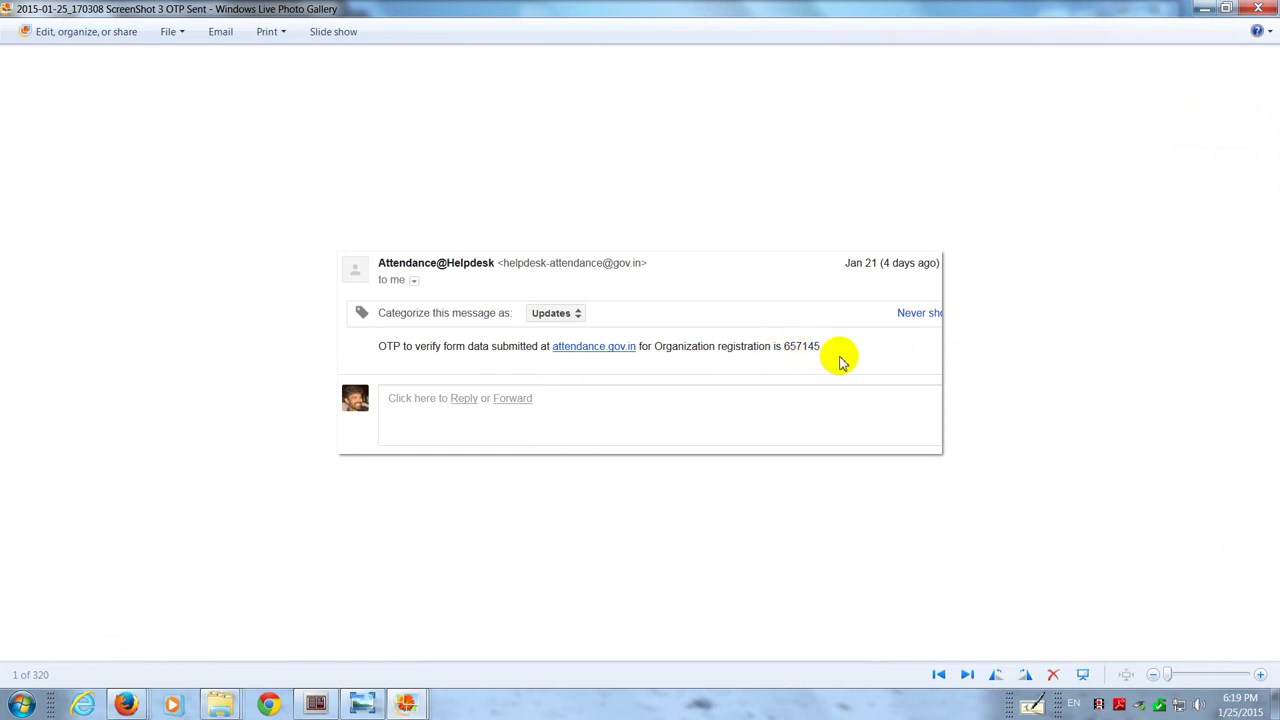
left_click(1205, 9)
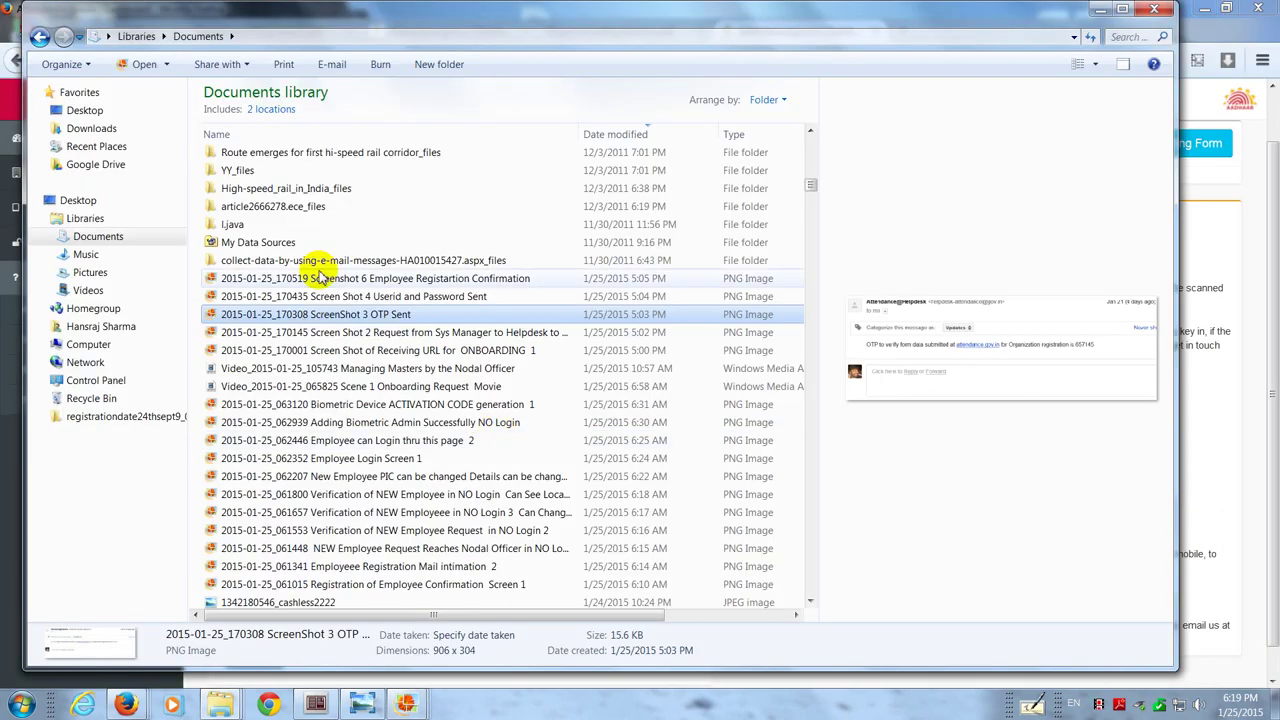
double_click(418, 312)
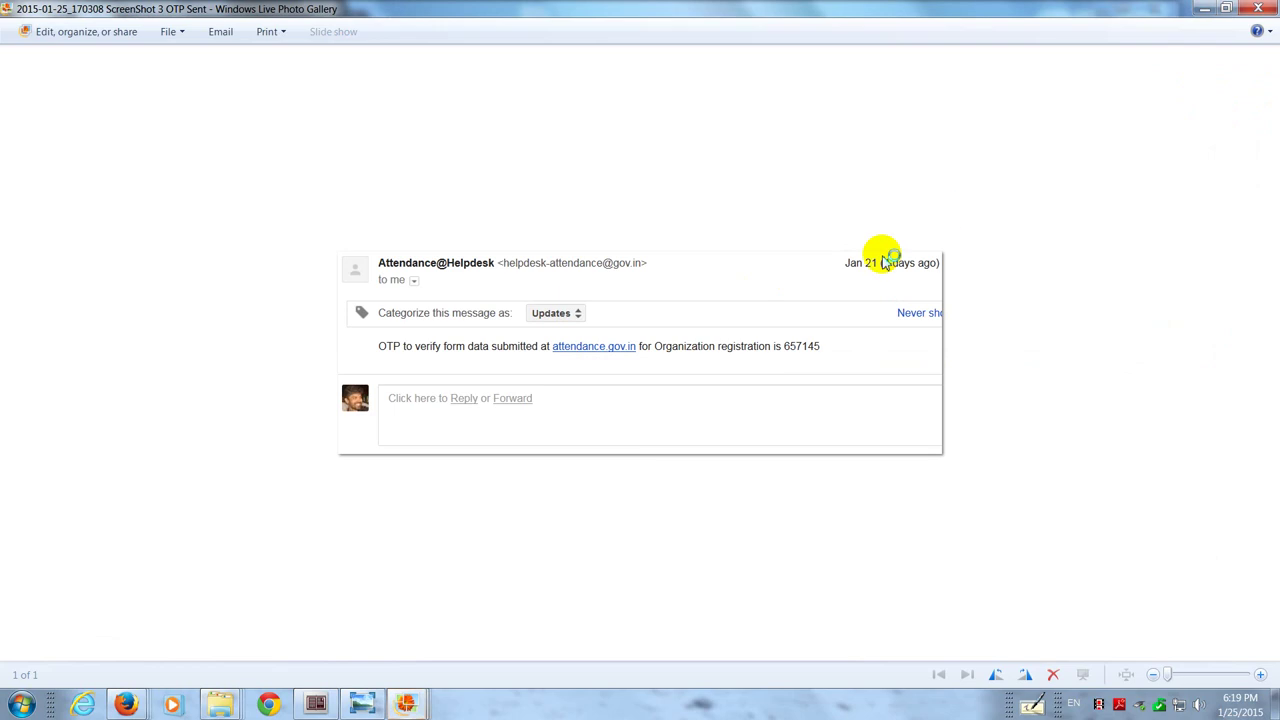
left_click(1204, 8)
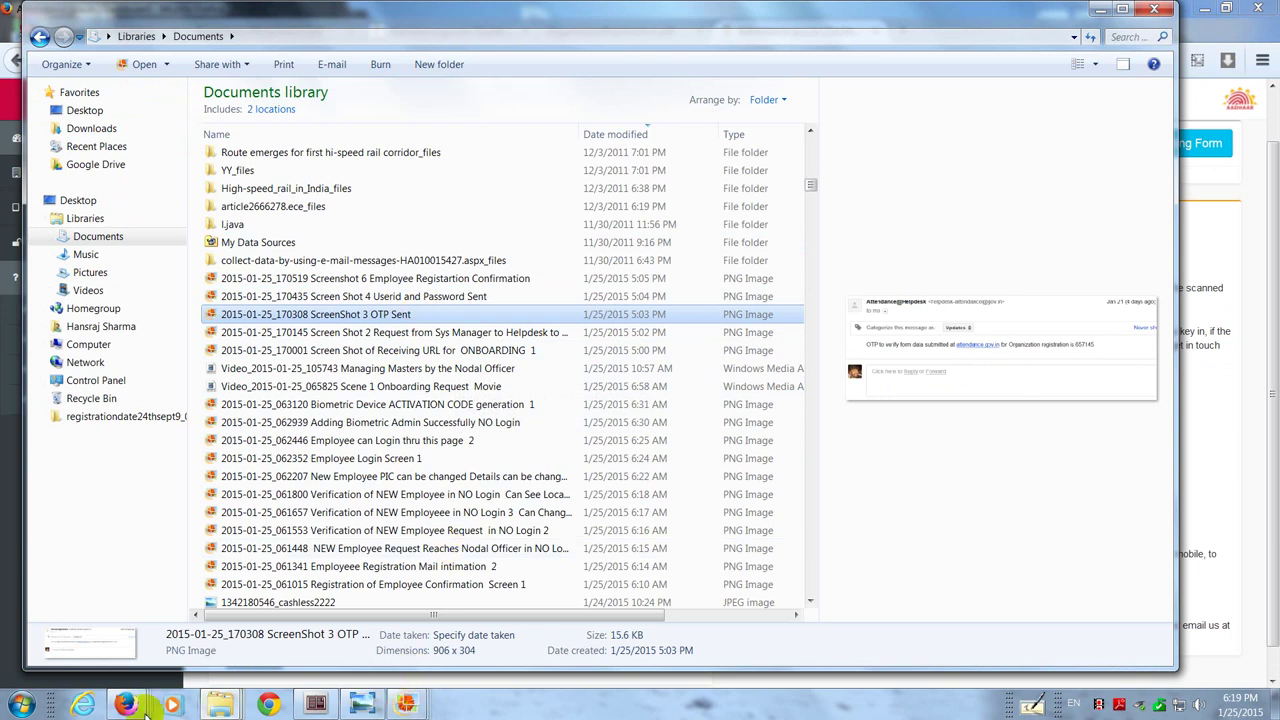
mouse_move(128, 707)
left_click(805, 555)
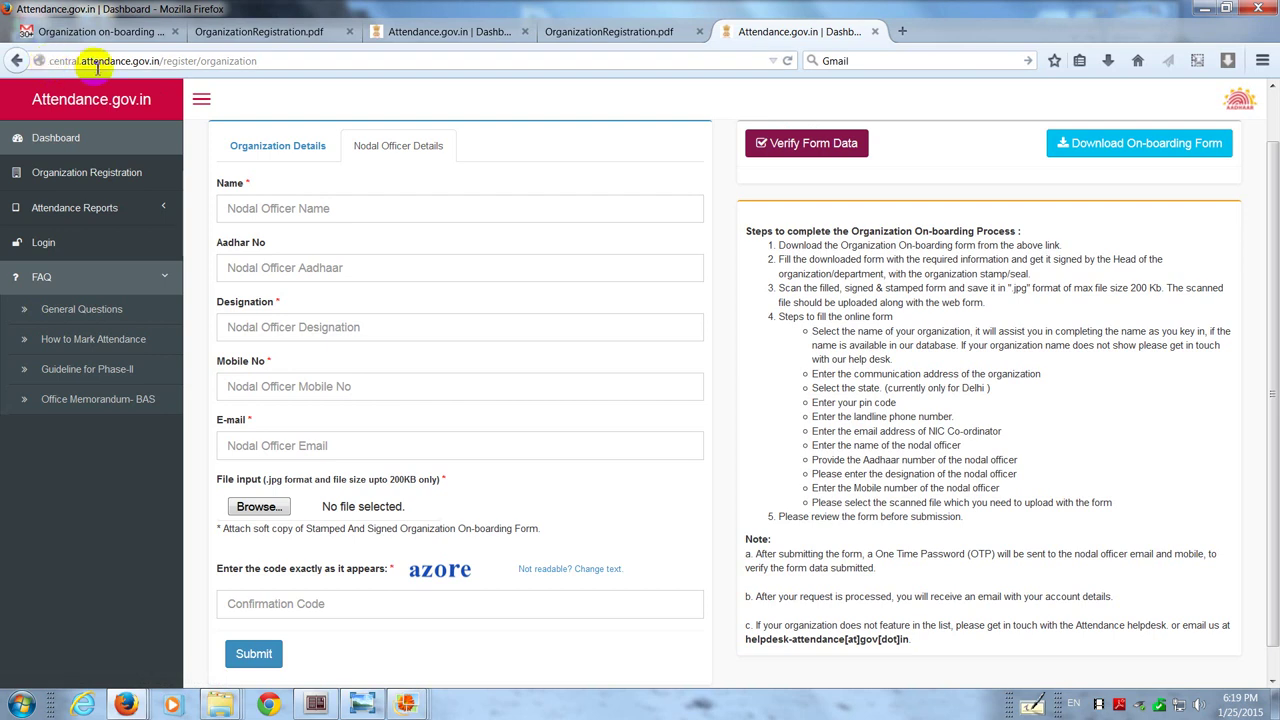
On OTP verification, select East Coast Railway HQRS Finance-Odisha as the organization and try submitting.
left_click(100, 172)
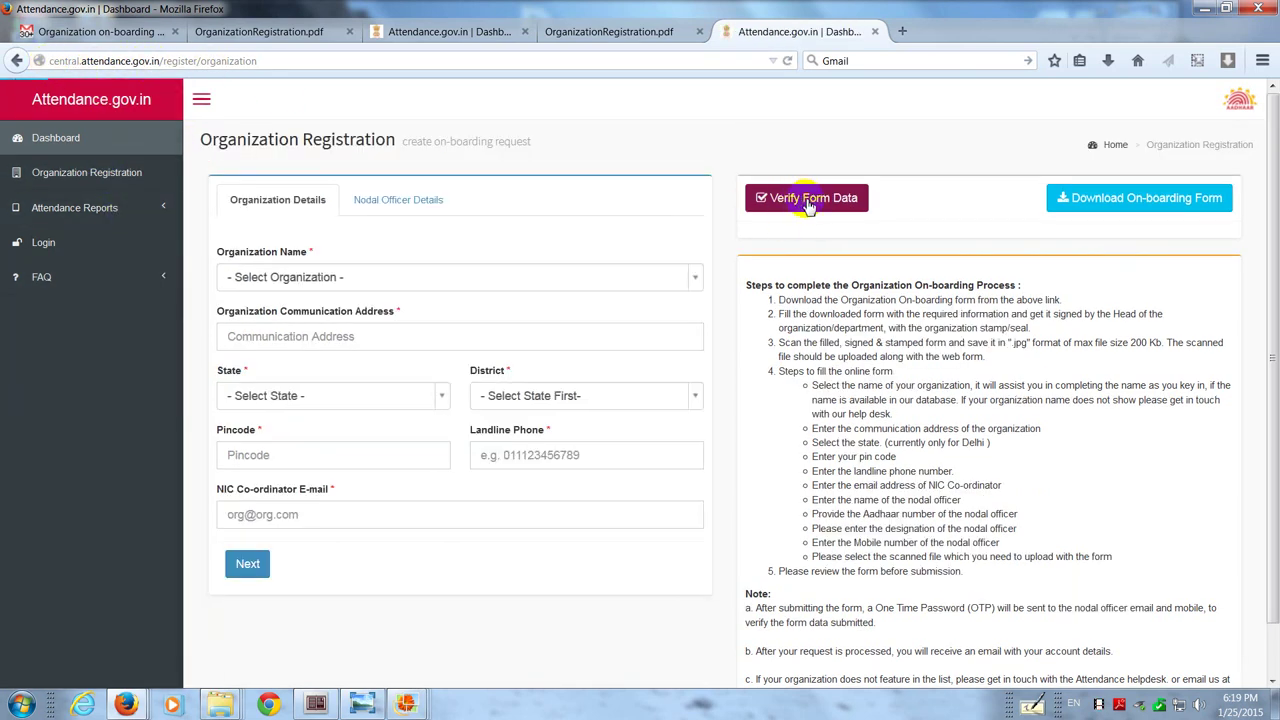
left_click(810, 199)
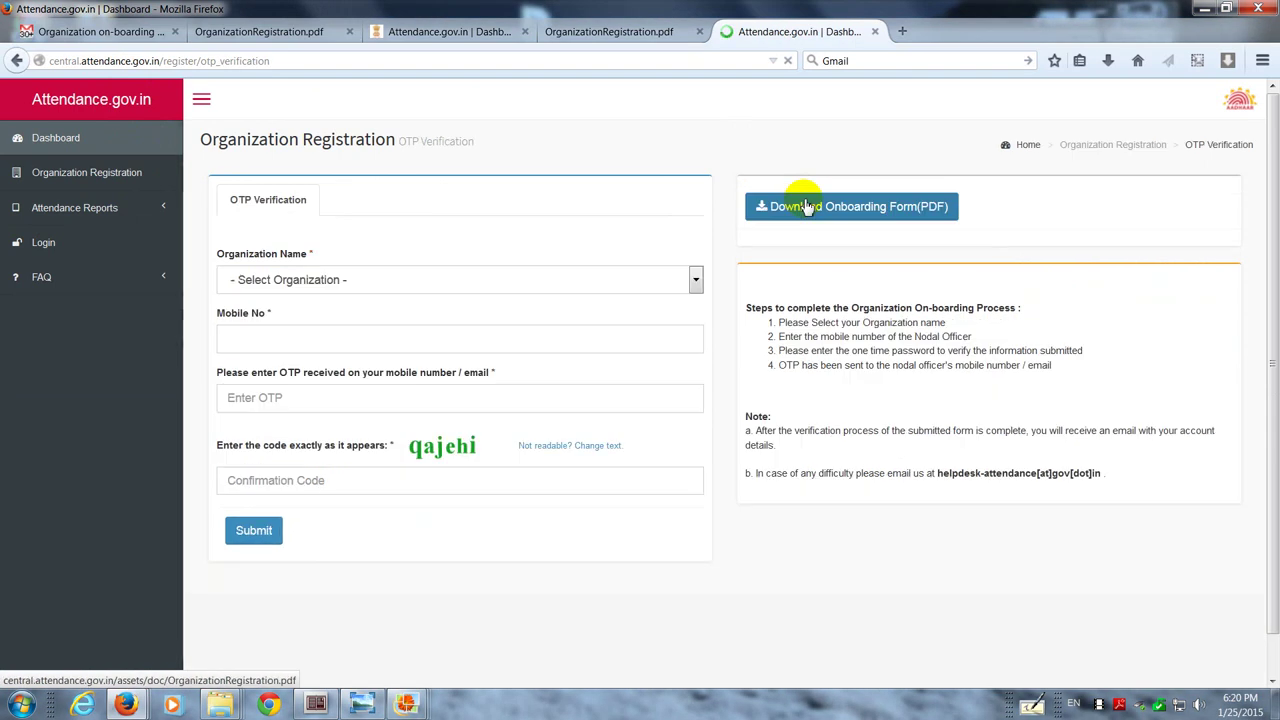
left_click(703, 284)
left_click_drag(700, 337, 718, 383)
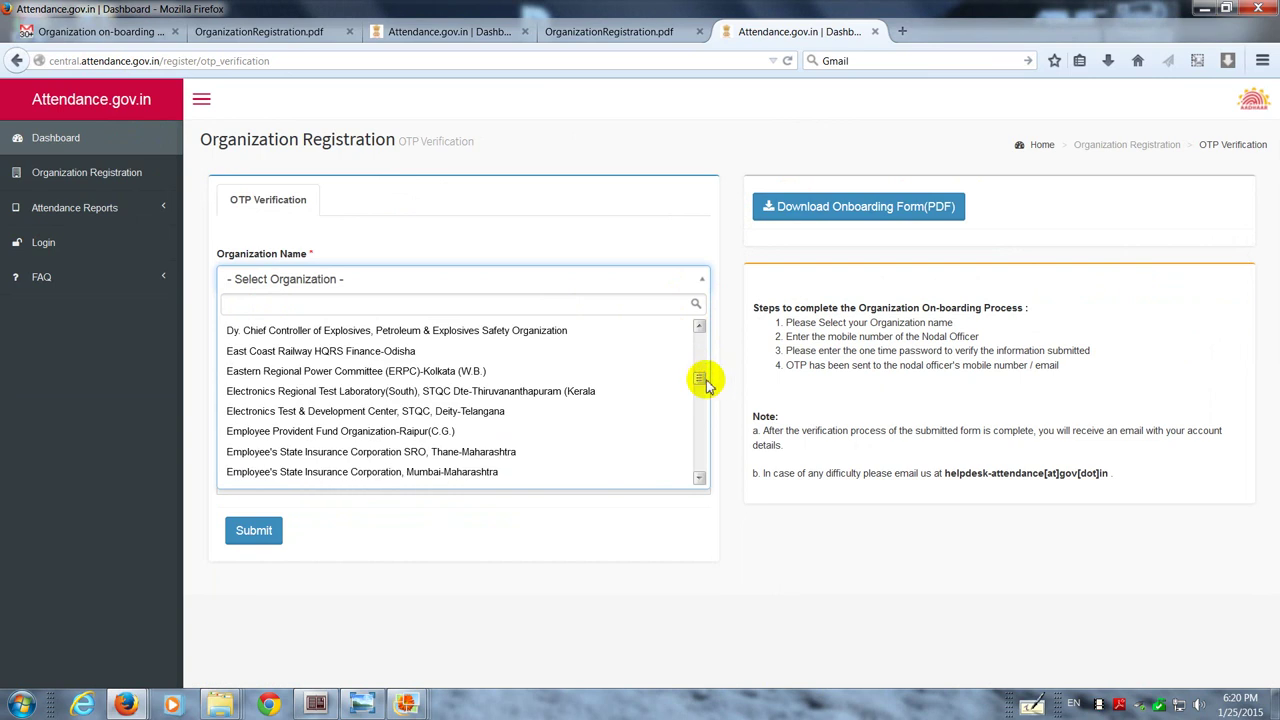
left_click(485, 355)
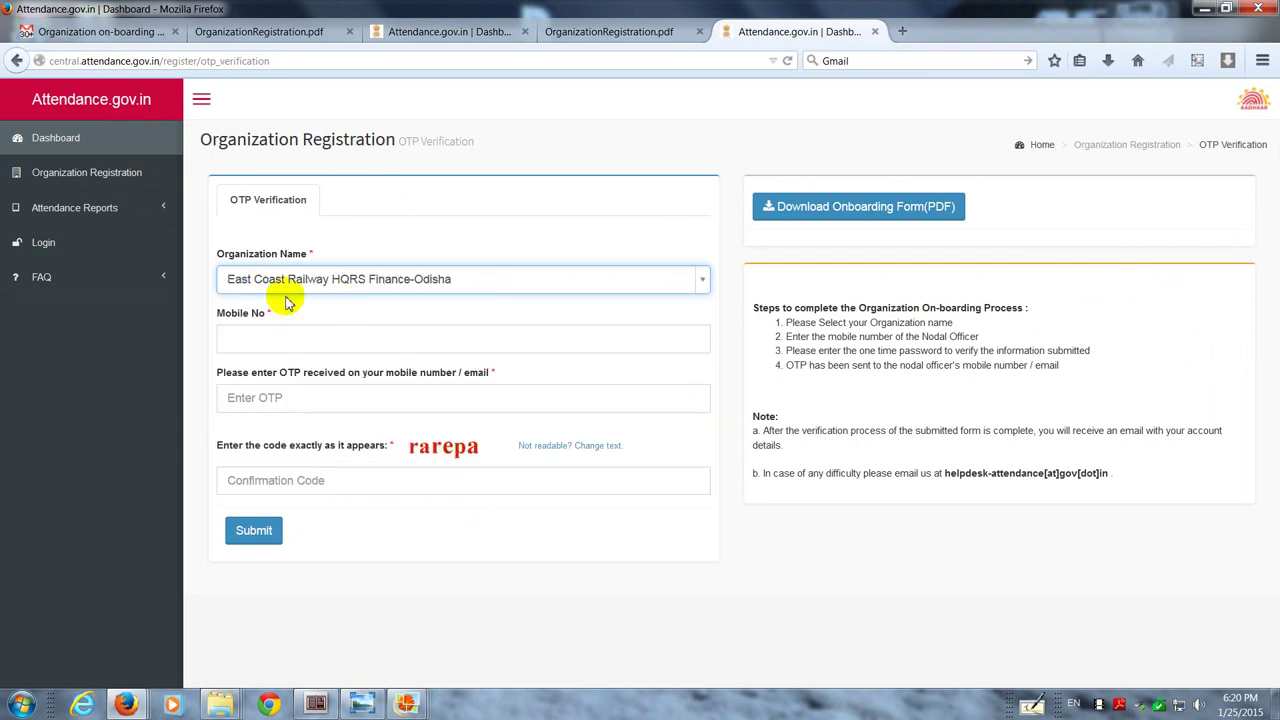
left_click(322, 340)
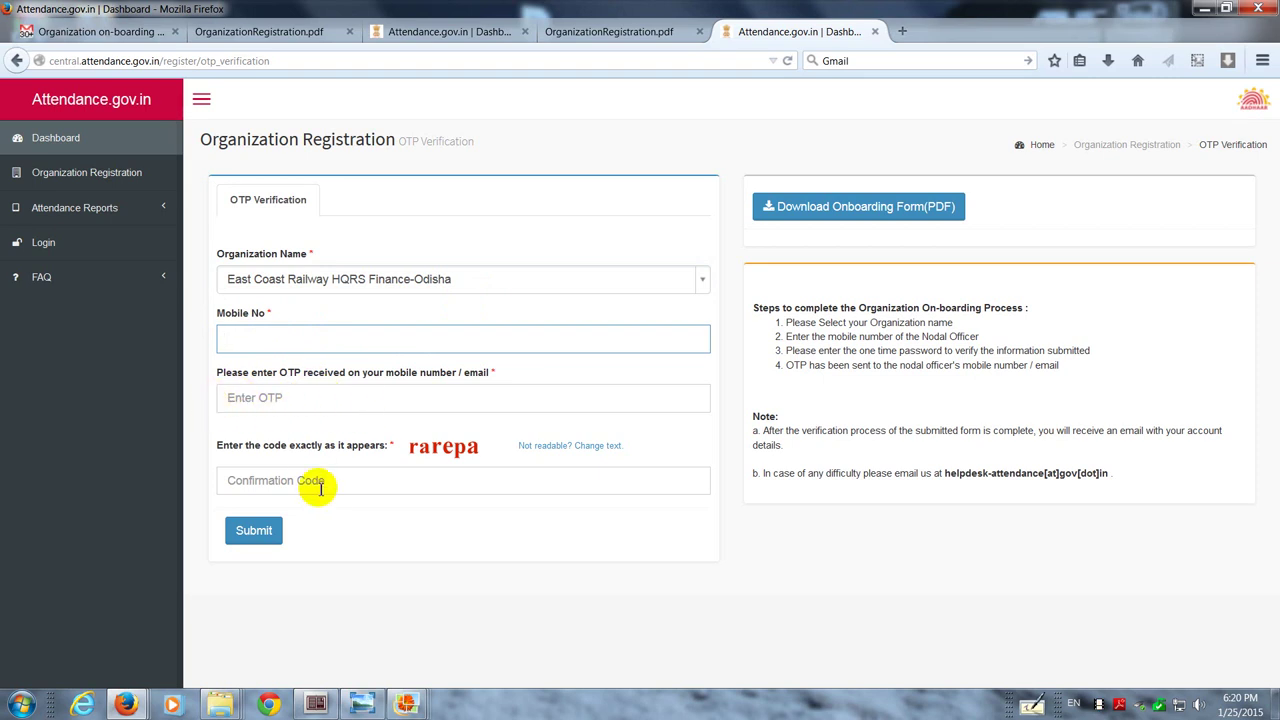
left_click(242, 532)
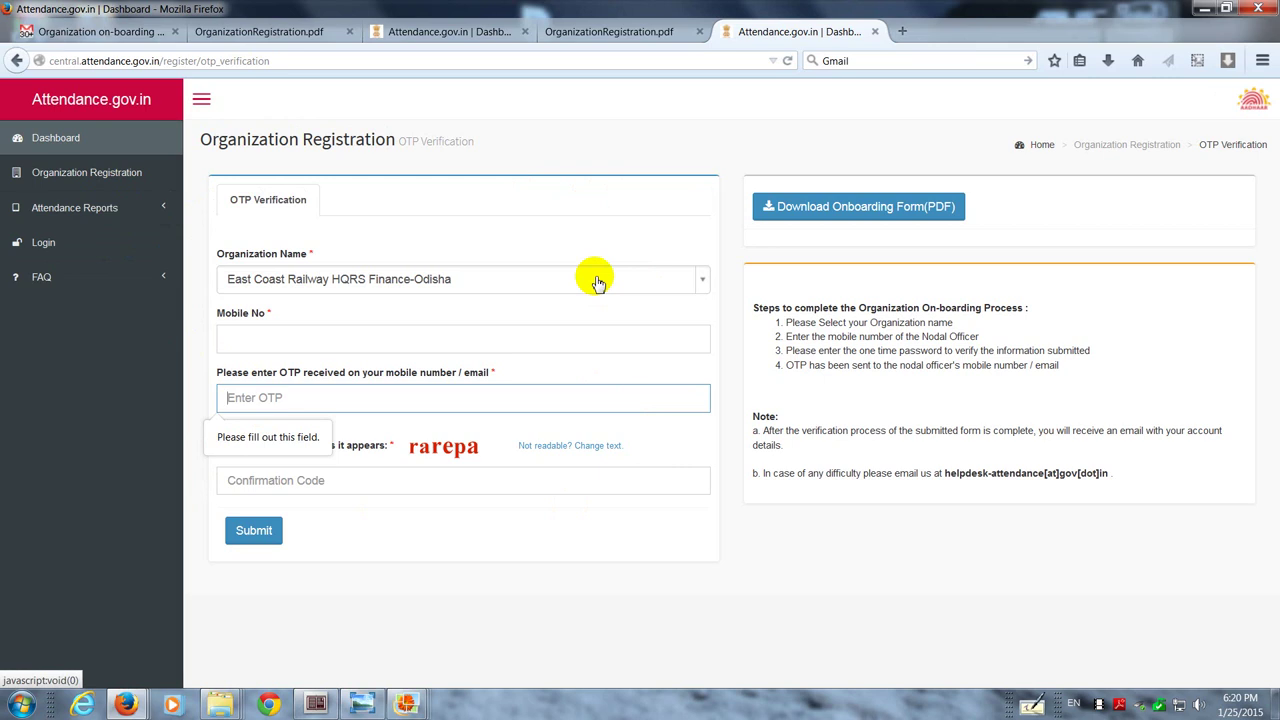
View the 'Screen Shot 4 Userid and Password Sent' image from Documents, then minimize the photo viewer.
left_click(220, 705)
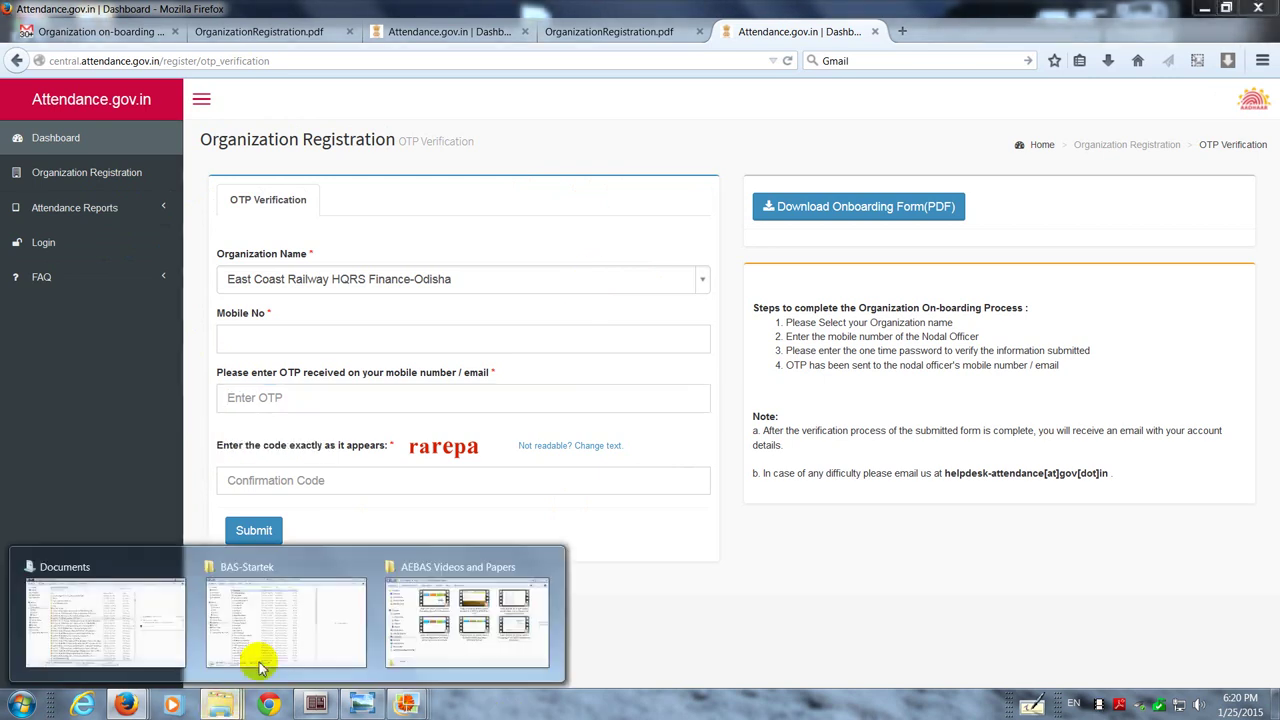
left_click(300, 648)
mouse_move(220, 703)
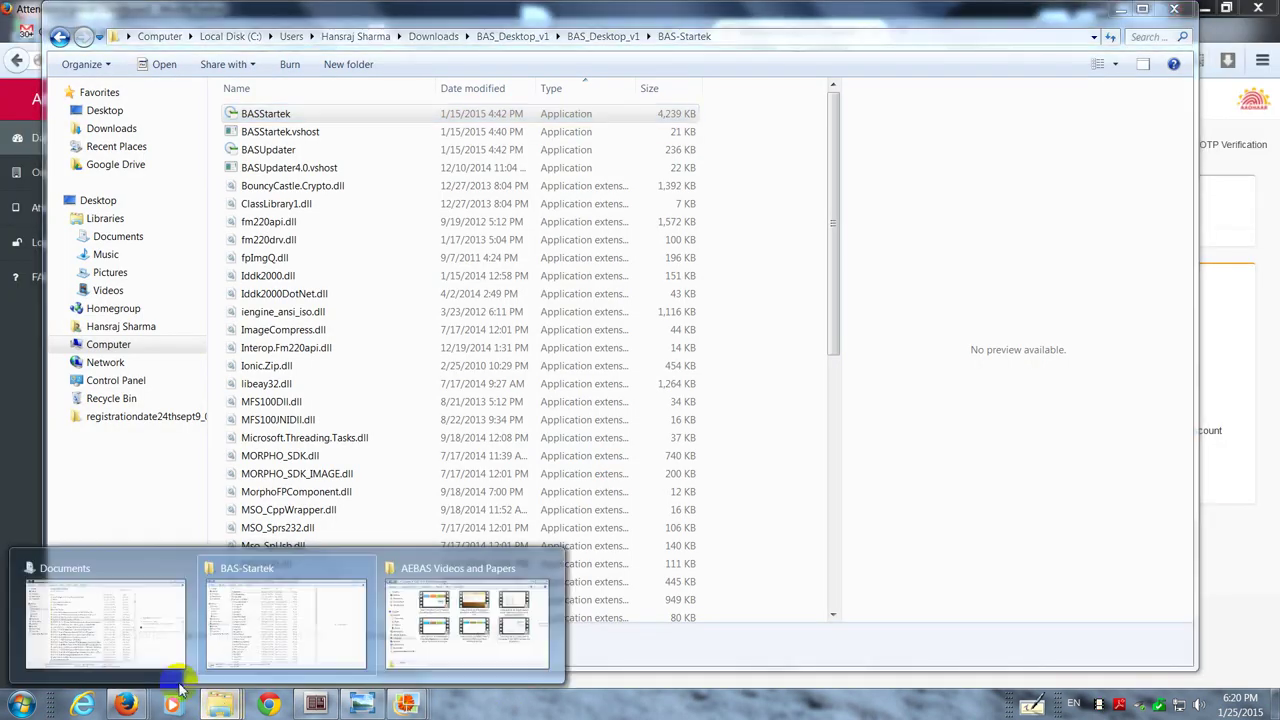
left_click(167, 675)
left_click(428, 300)
double_click(428, 300)
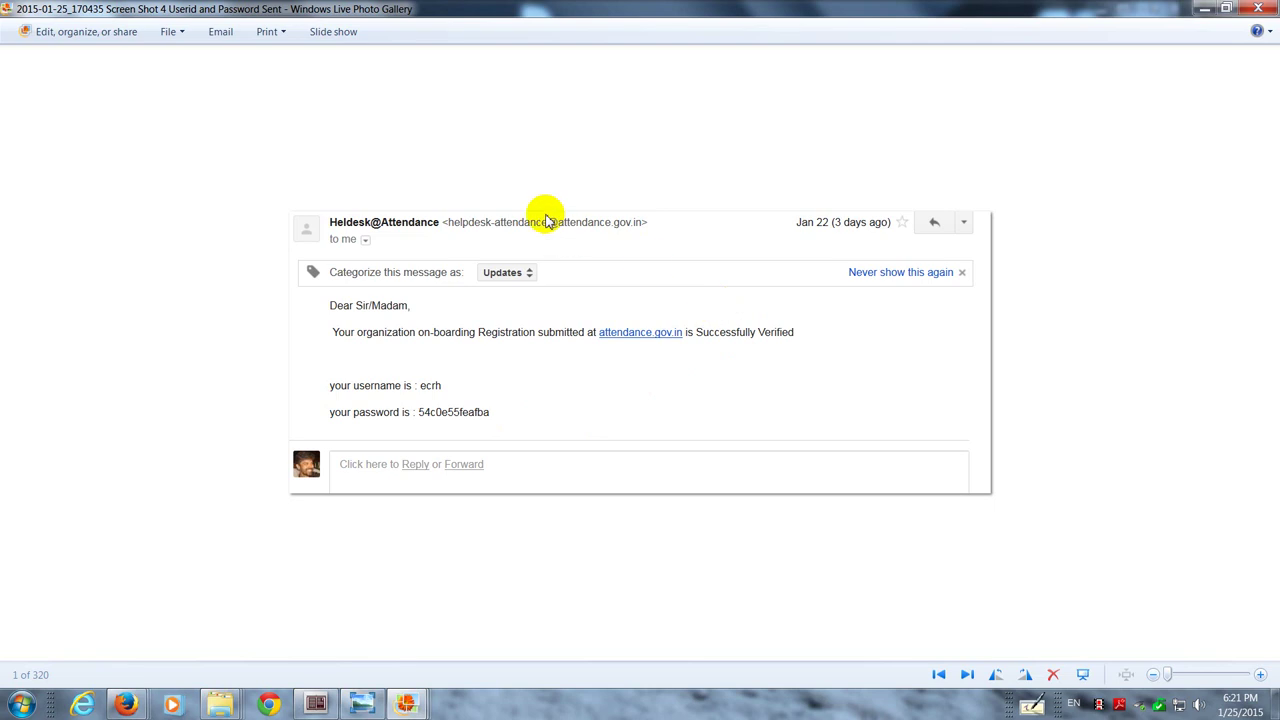
left_click(1205, 9)
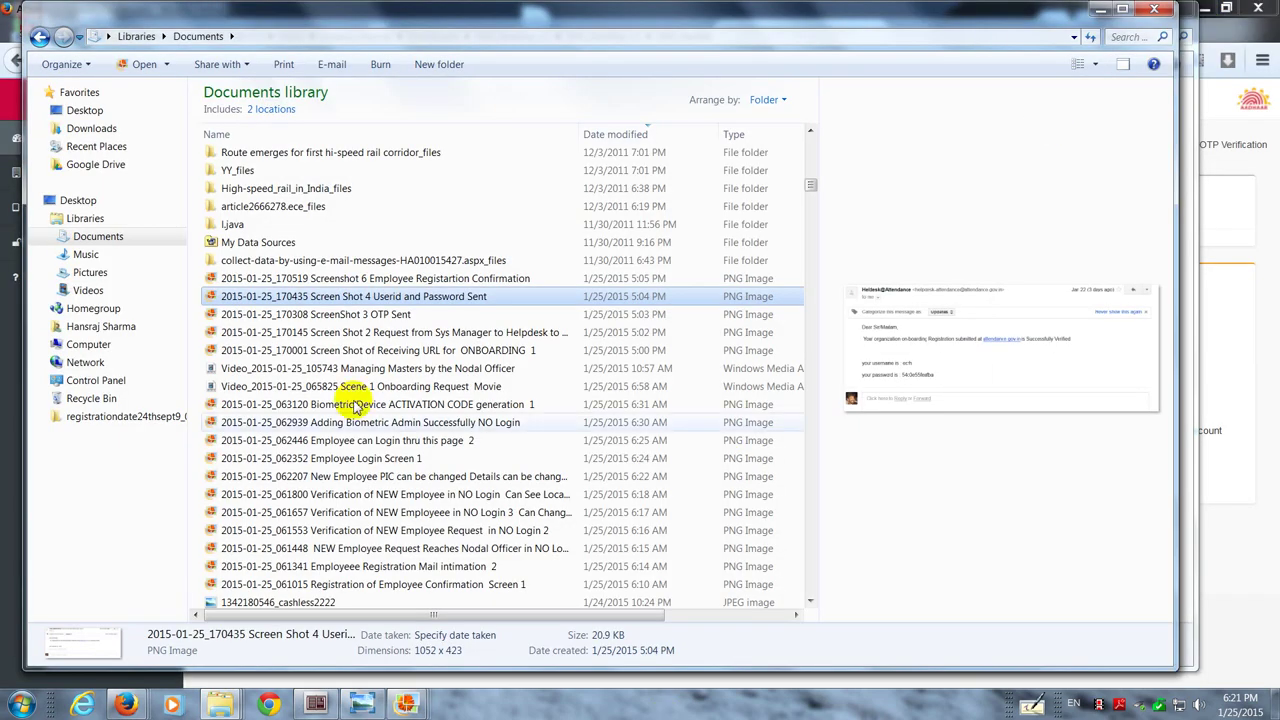
left_click(127, 705)
Strip 'register/otp_verification' from the address to load the central dashboard with 384 organizations.
left_click(610, 660)
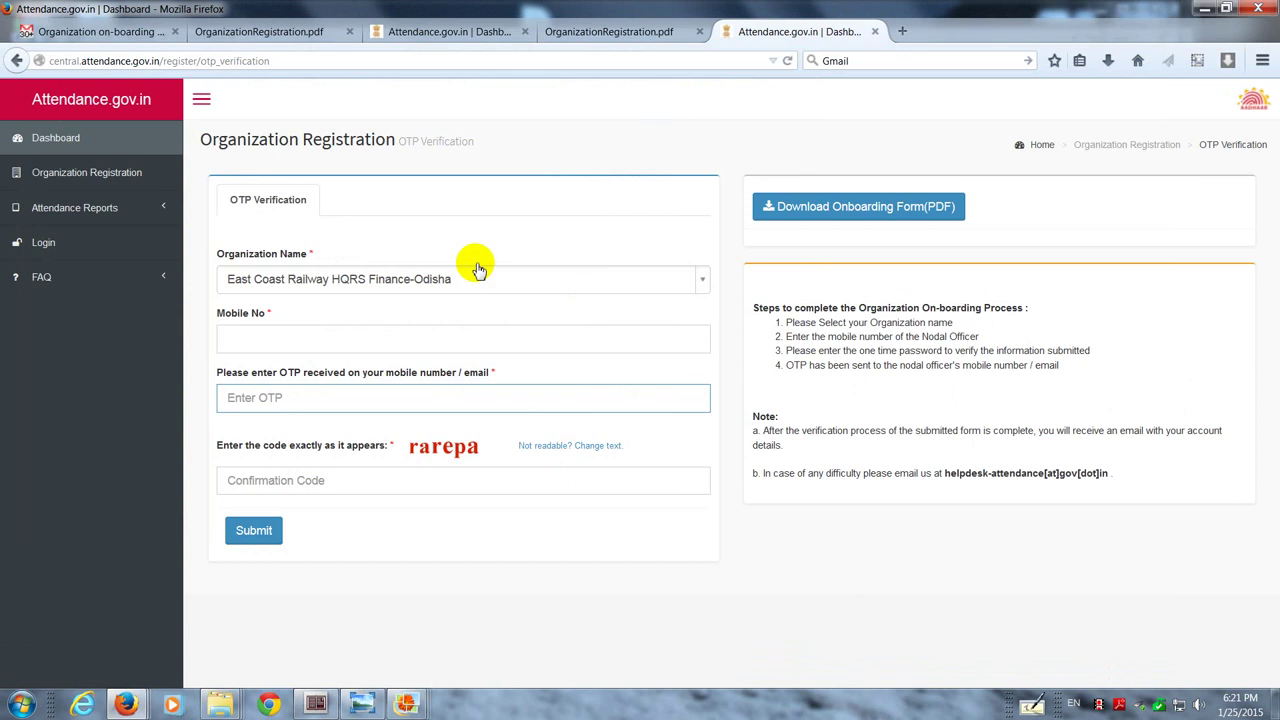
left_click(171, 61)
left_click(171, 61)
left_click_drag(162, 61, 414, 58)
key("BackSpace")
key("Return")
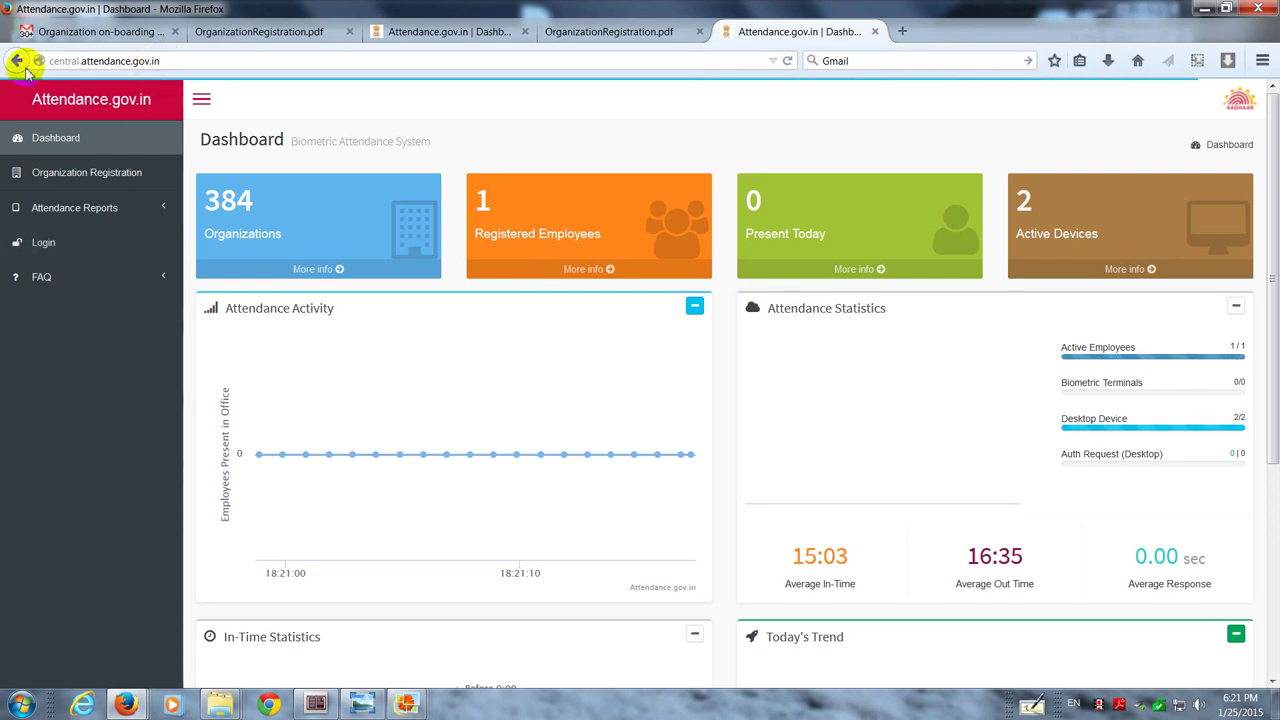
Sign in to the AEBAS portal with the organization's username and pasted account password.
left_click(107, 247)
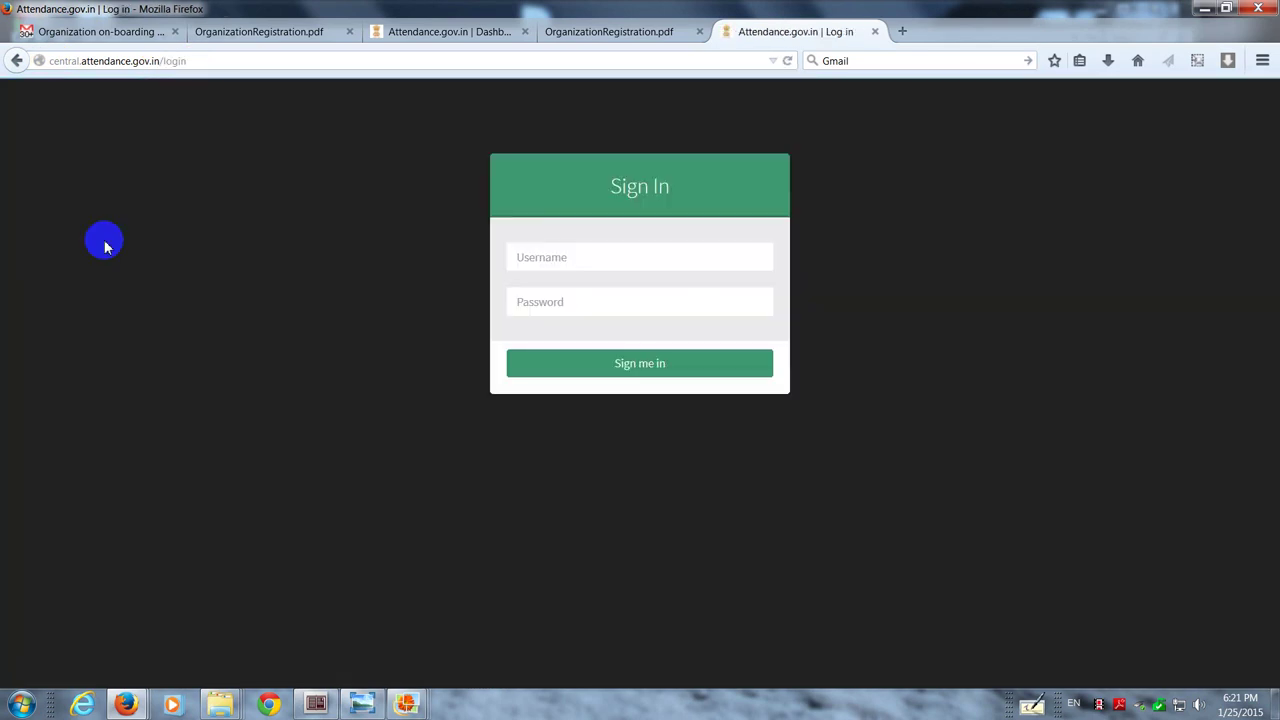
type("ecrh")
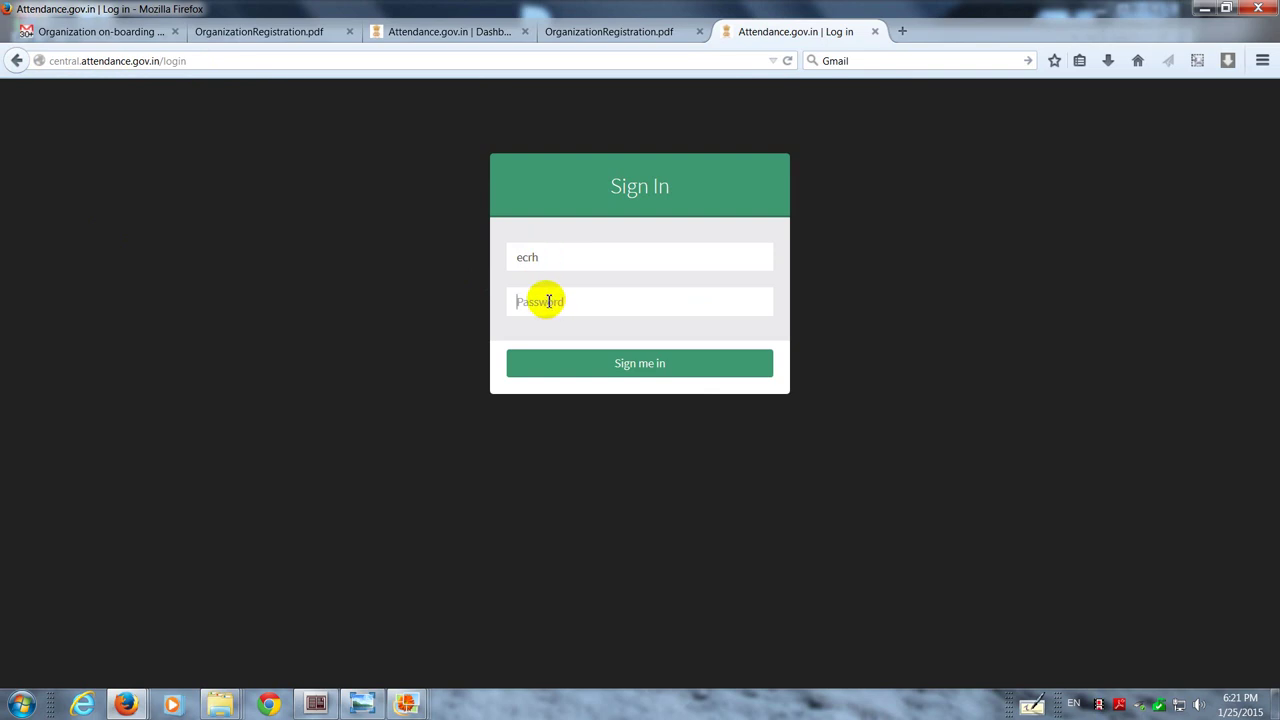
key("ctrl+v")
key("Return")
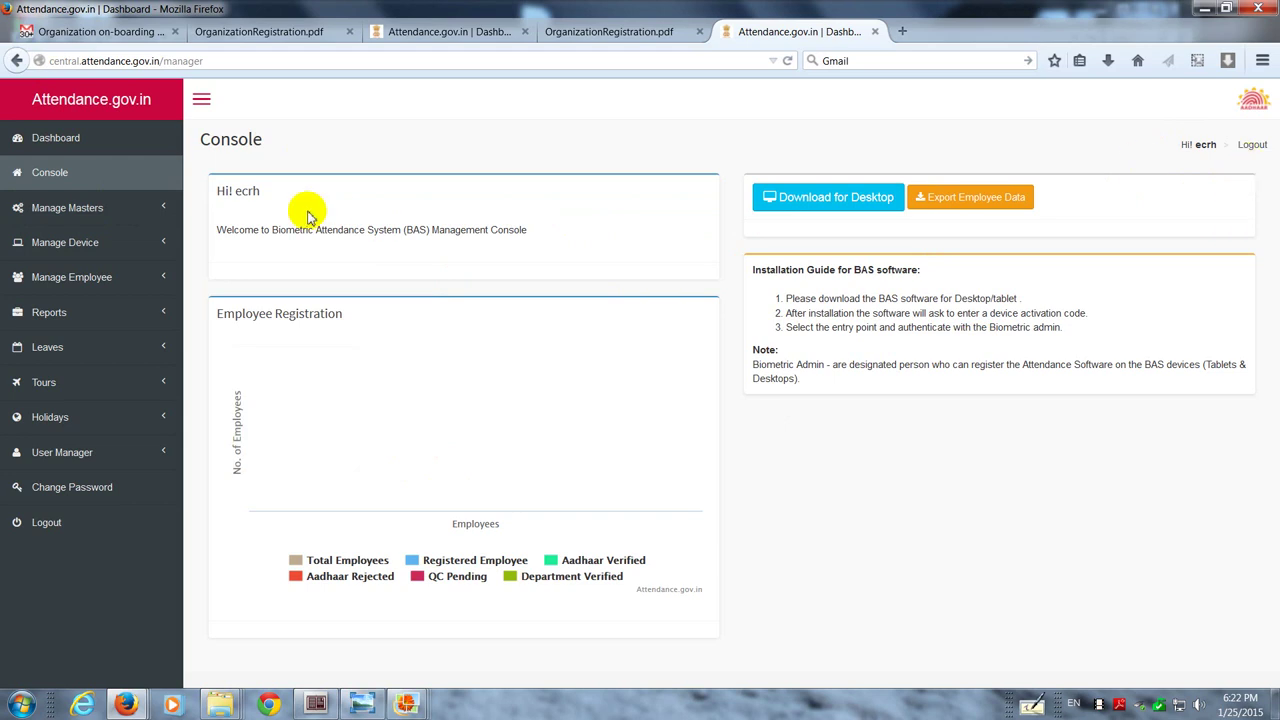
Search the registered organizations for 'east coast' and open East Coast Railway HQRS Finance-Odisha's website.
left_click(52, 145)
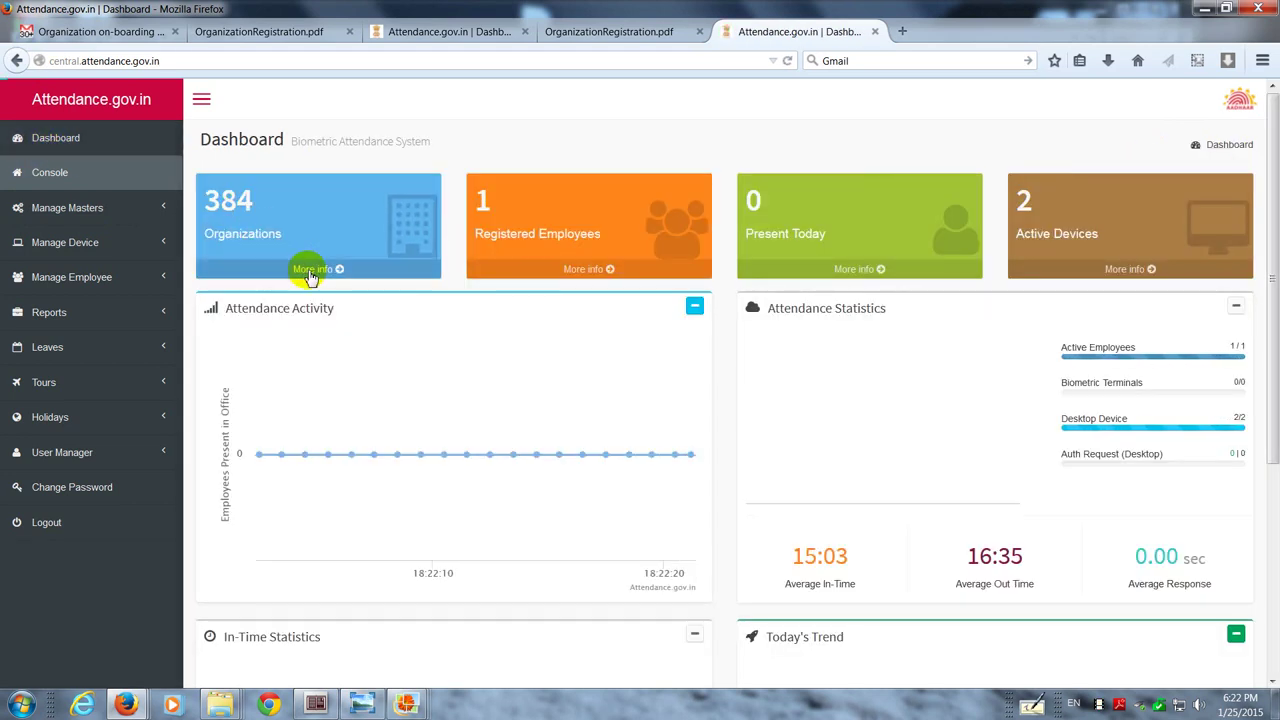
left_click(308, 270)
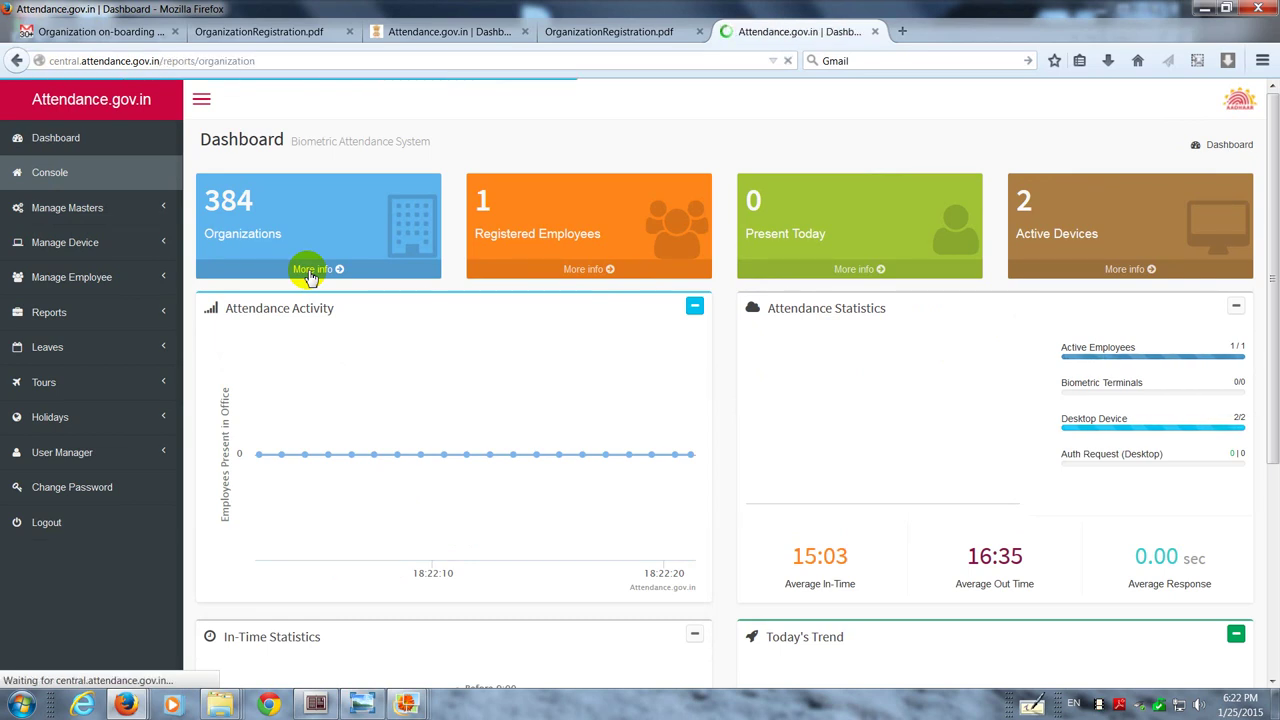
left_click(1079, 213)
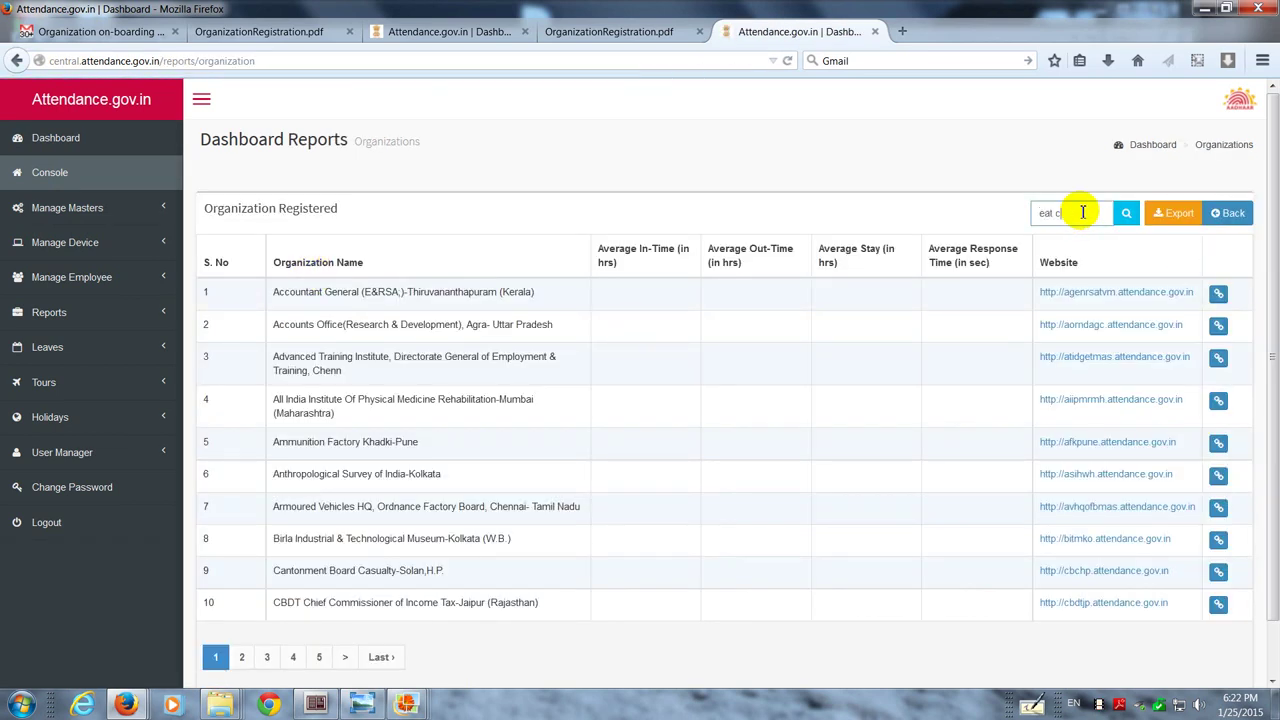
type("eat coast")
key("Return")
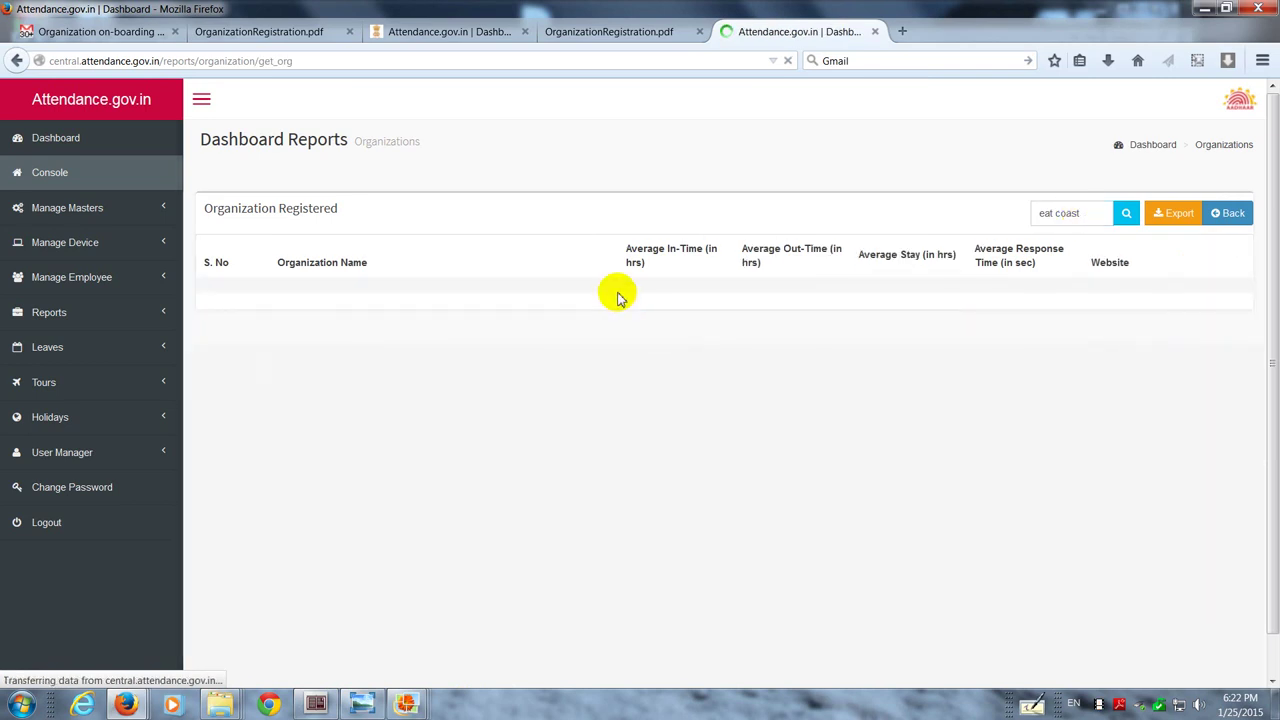
left_click(1066, 213)
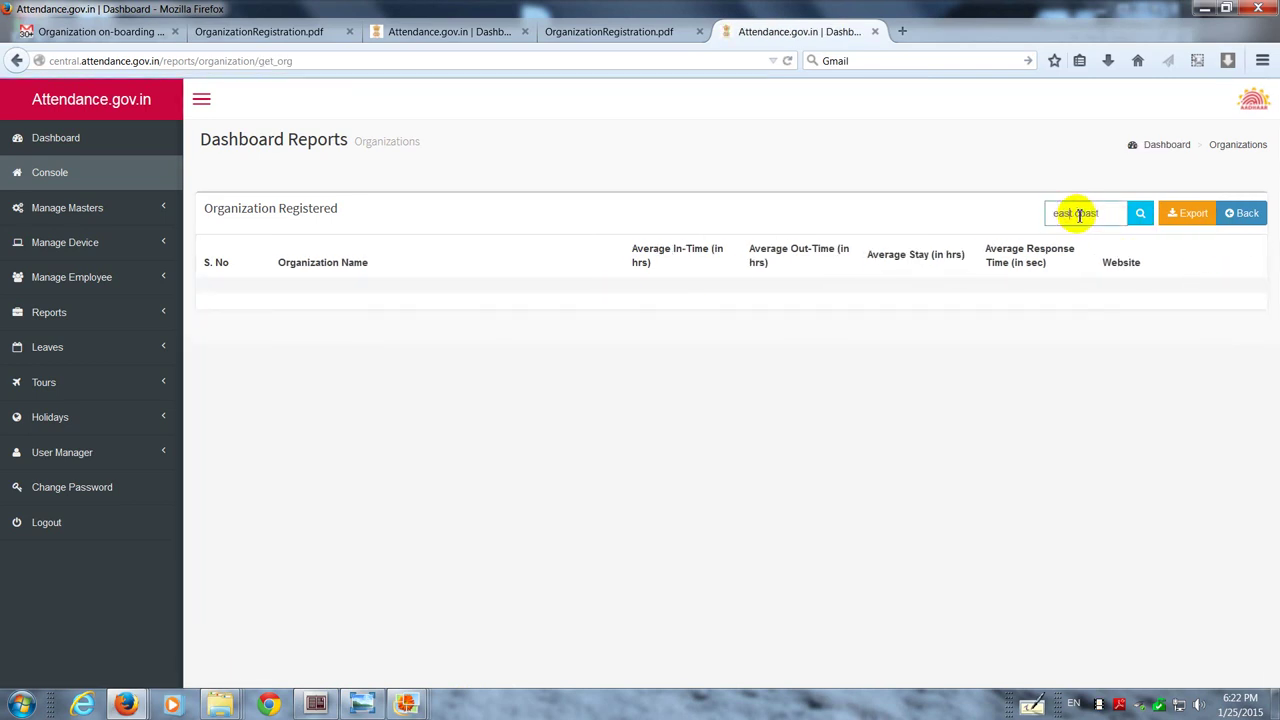
type("s")
key("Return")
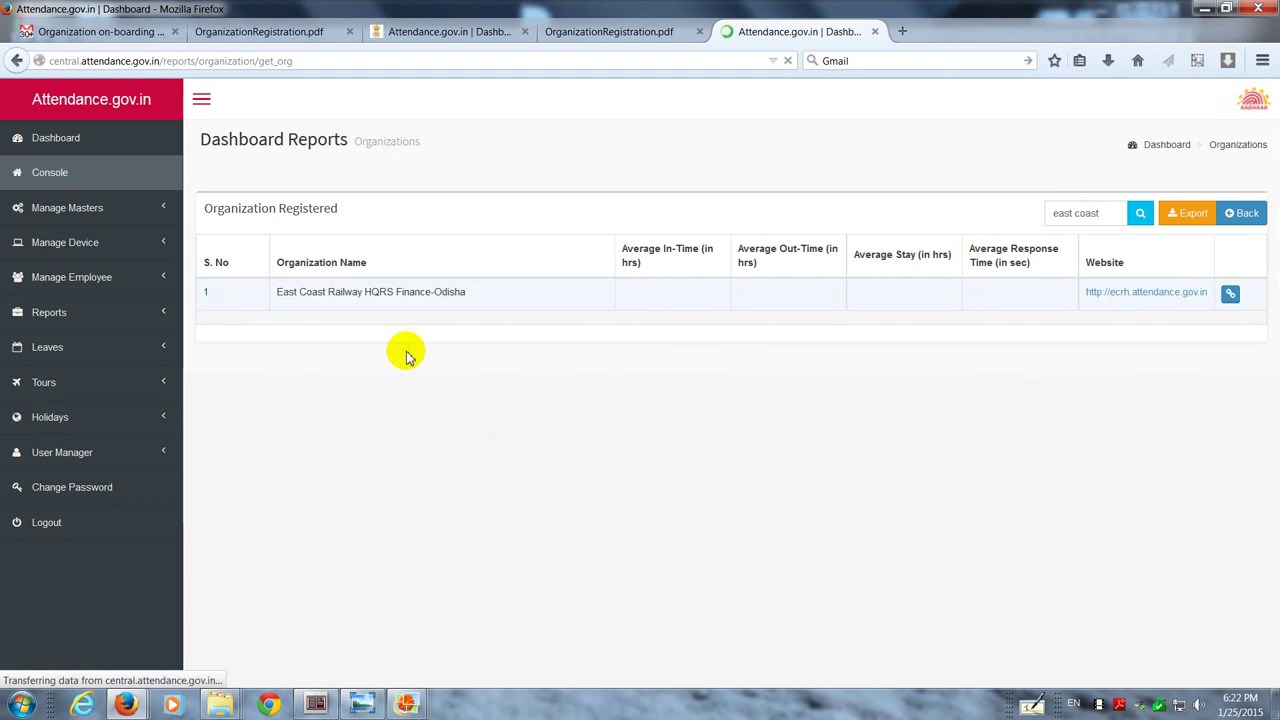
left_click(1154, 292)
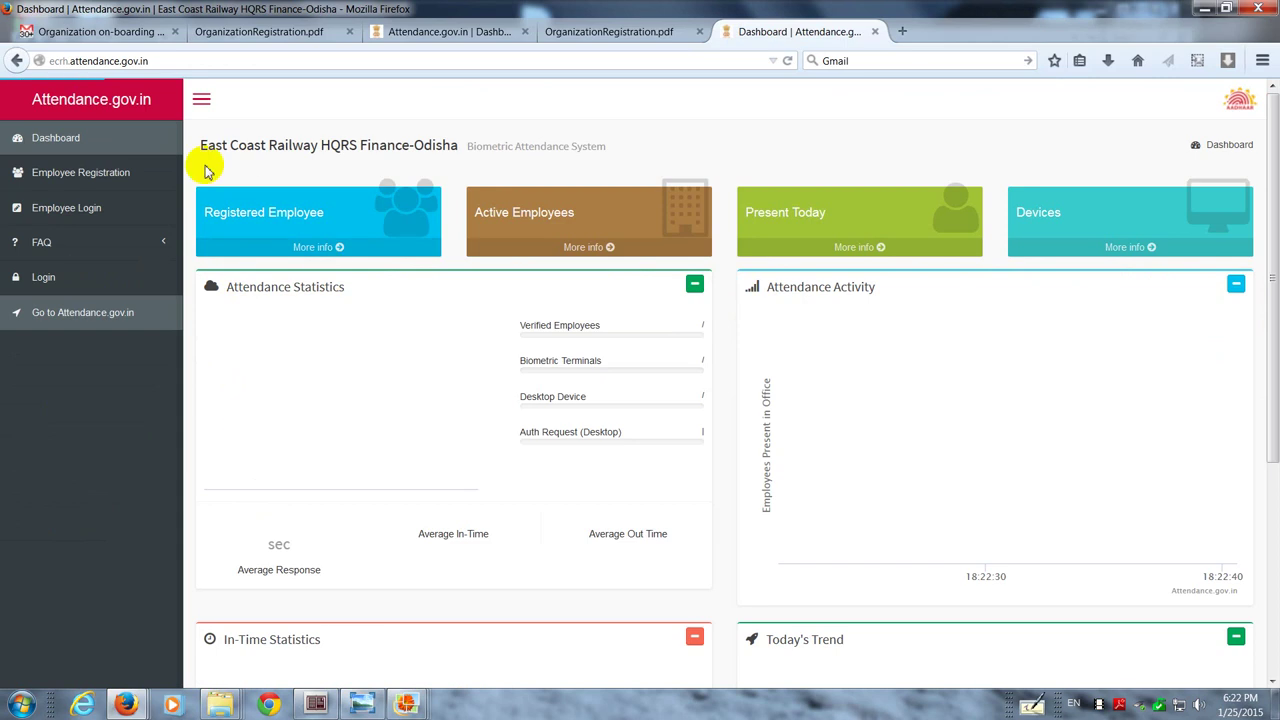
left_click_drag(160, 61, 37, 66)
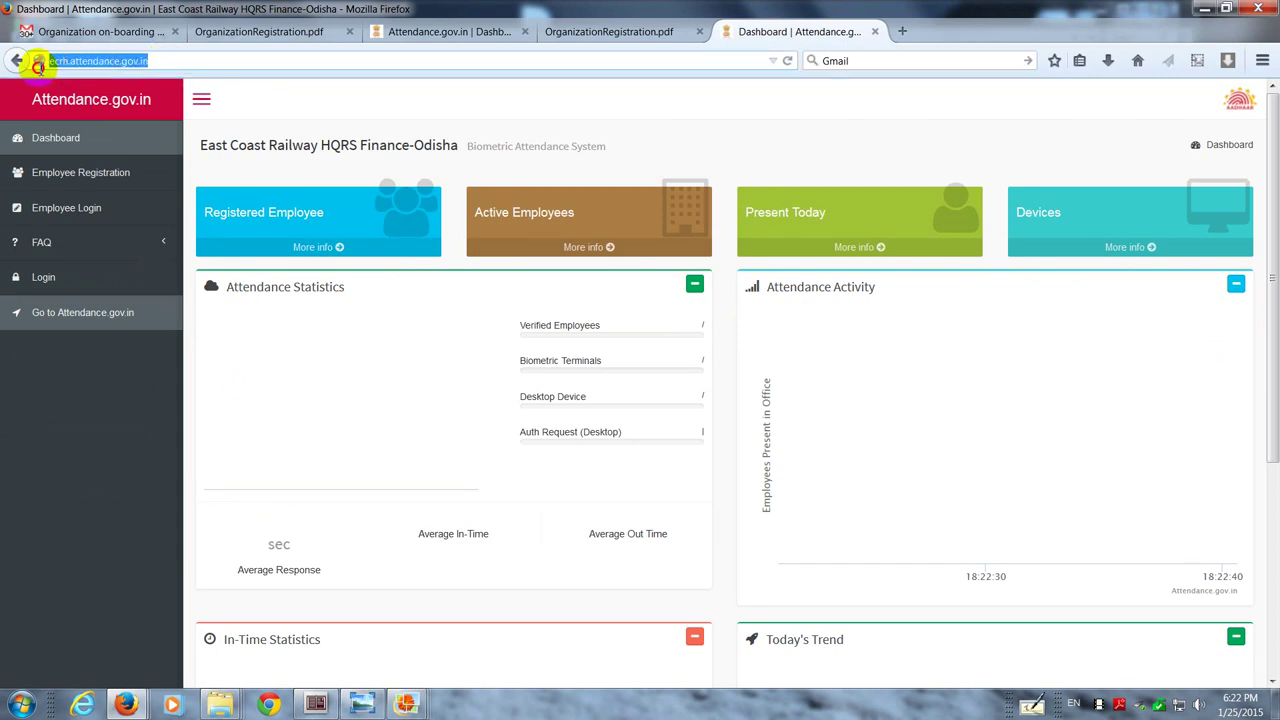
left_click(175, 61)
left_click_drag(158, 61, 39, 62)
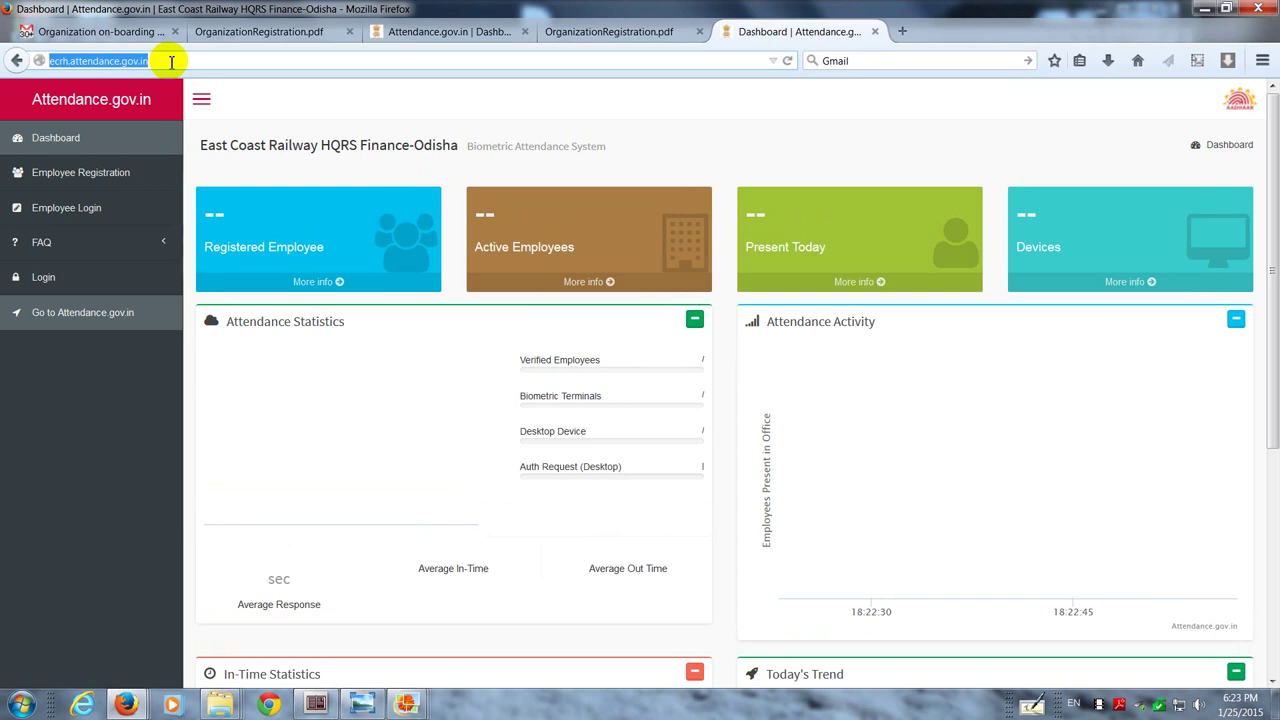
left_click(58, 62)
left_click_drag(48, 61, 160, 61)
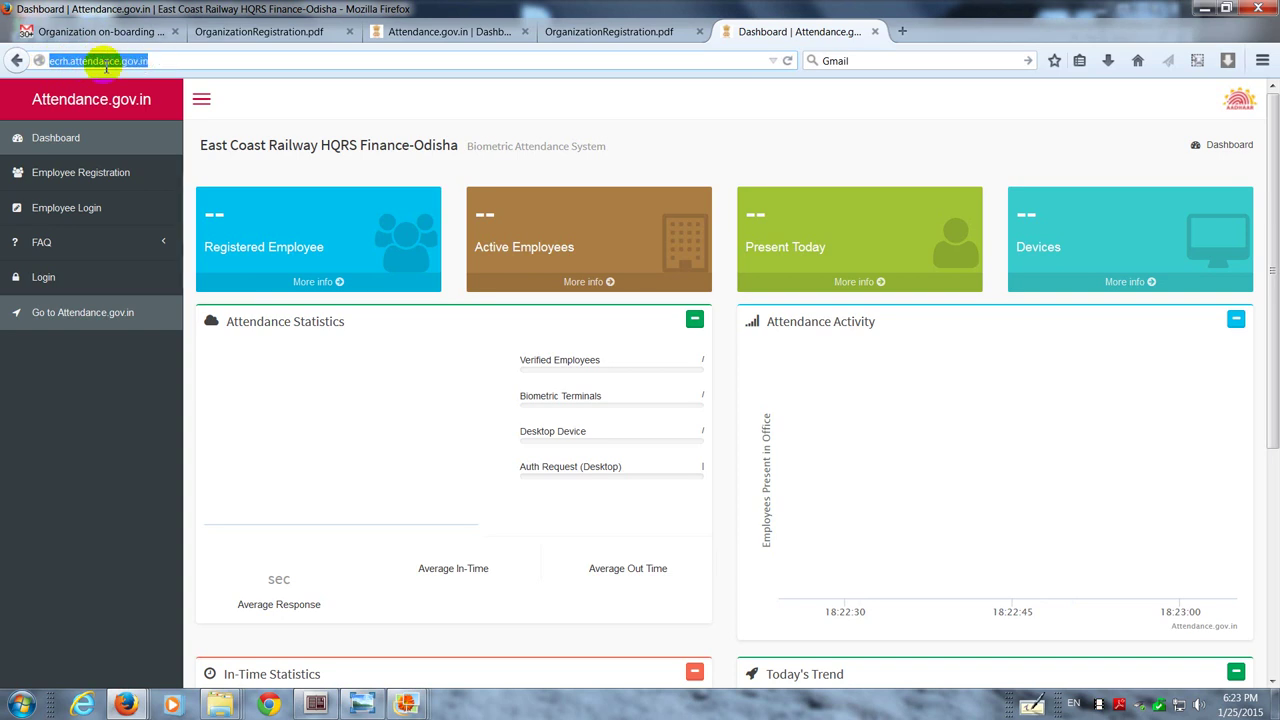
left_click(72, 62)
left_click_drag(68, 61, 44, 61)
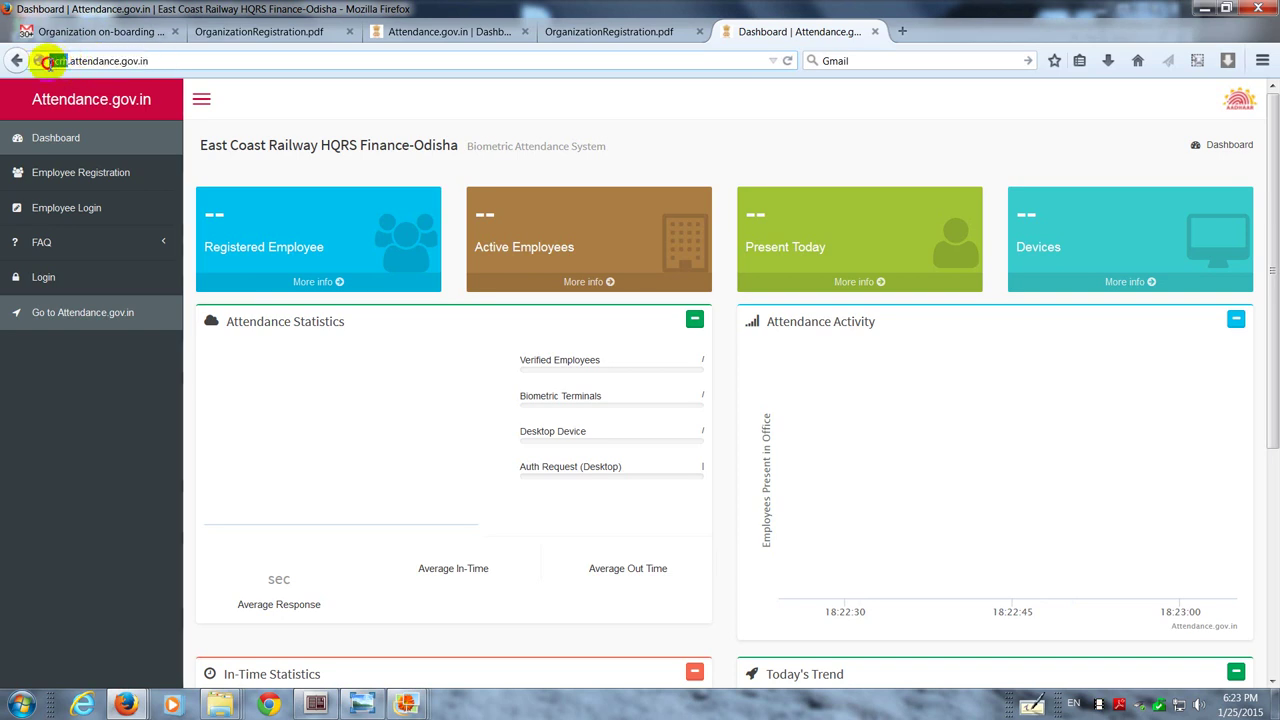